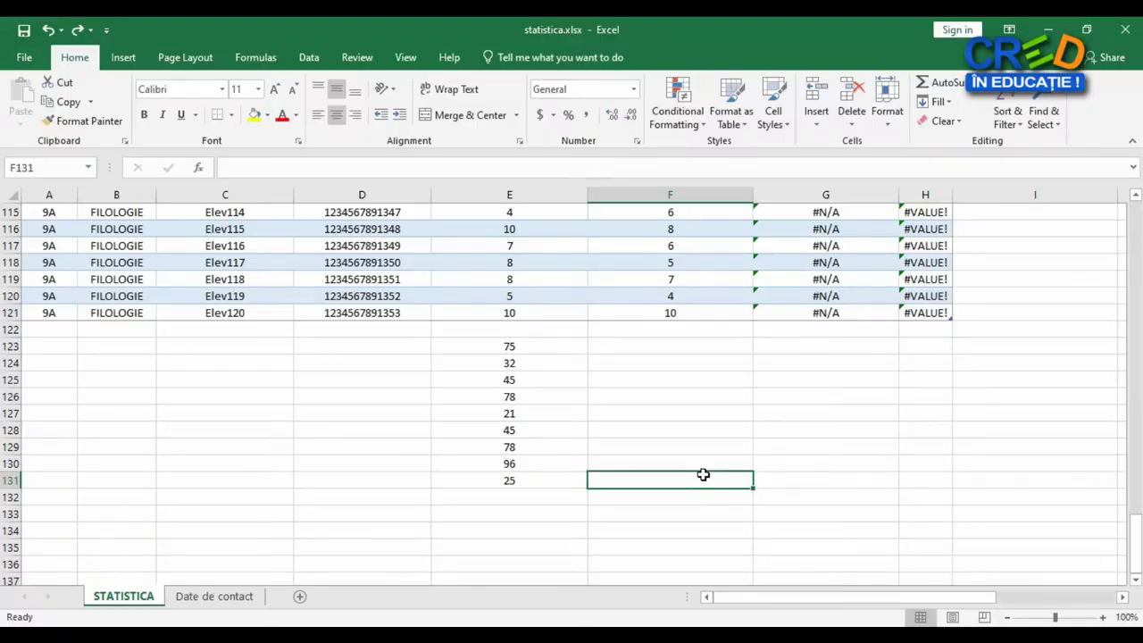
# - Enter 1 in cell F123 so it reads 1%
pyautogui.moveTo(539, 345); pyautogui.dragTo(537, 481)
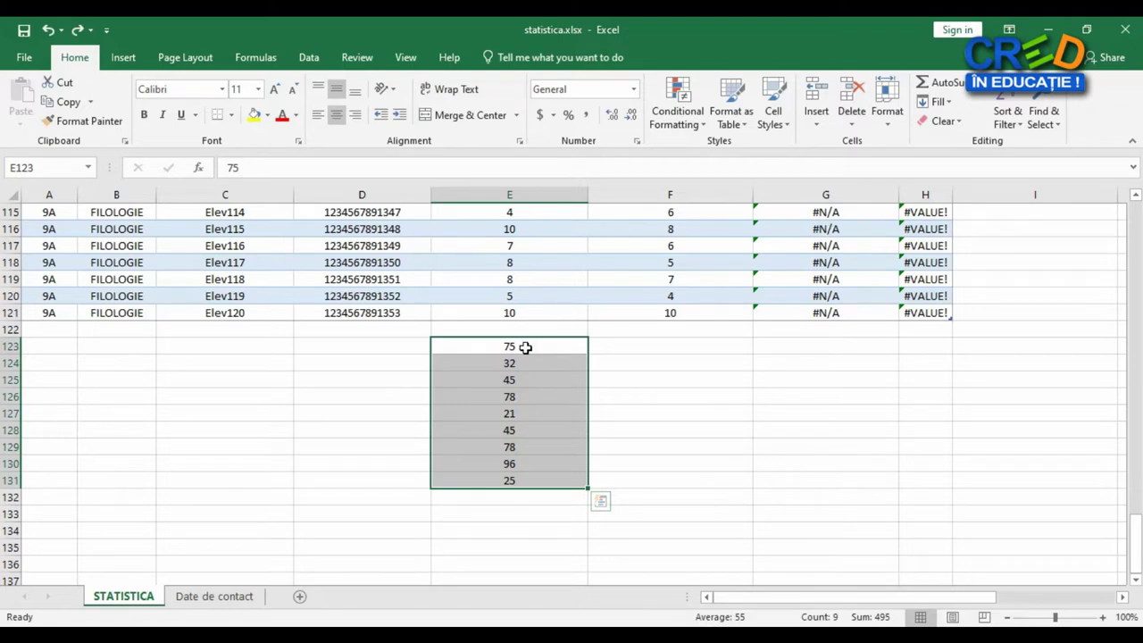
pyautogui.click(685, 346)
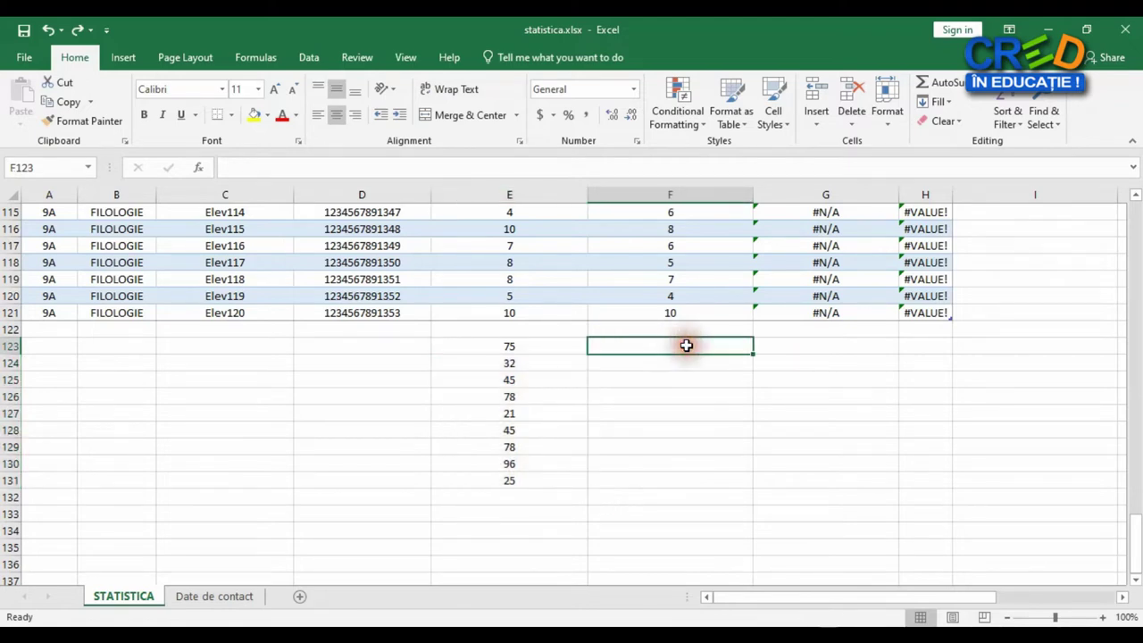
pyautogui.write('1')
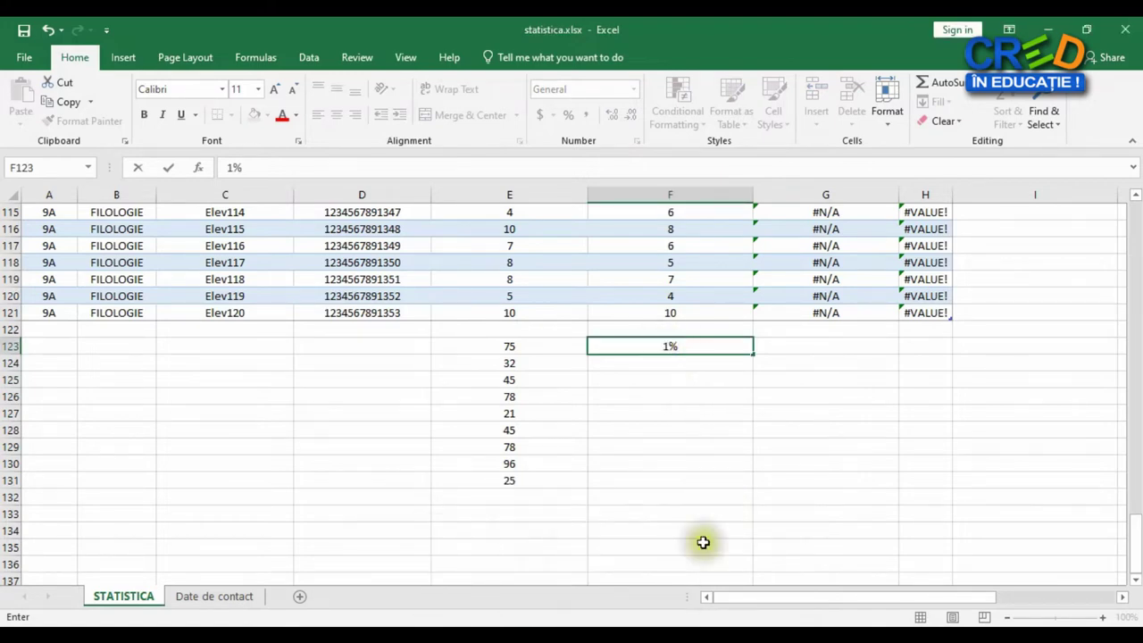
pyautogui.click(655, 427)
# - Copy the 1% in F123 and select E123:E131 as the paste target
pyautogui.click(655, 369)
pyautogui.click(656, 346)
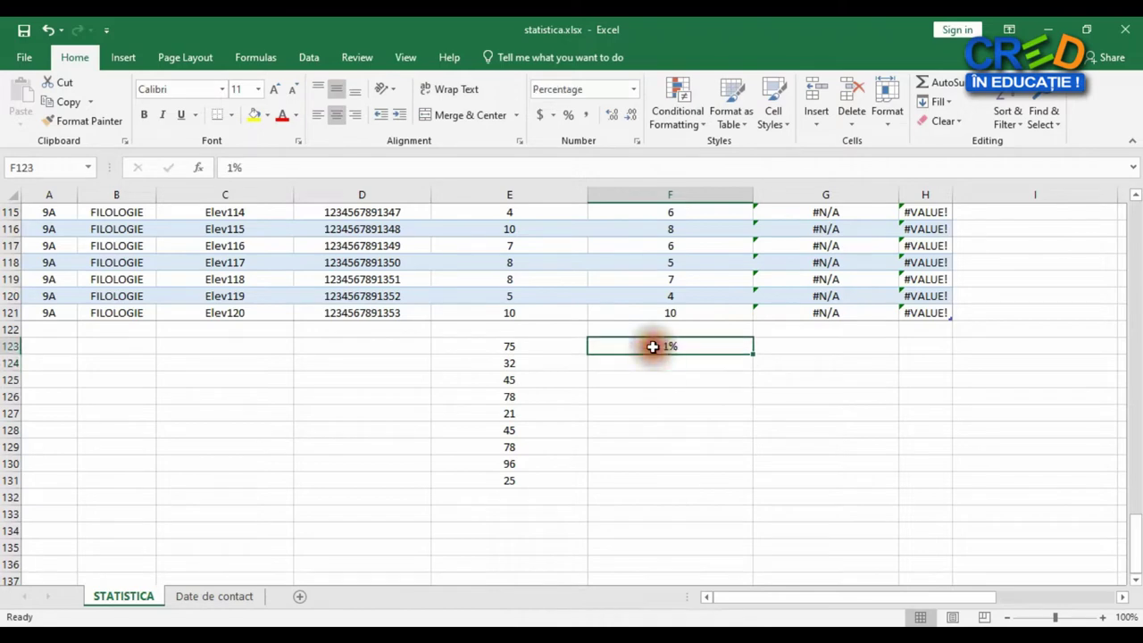
pyautogui.rightClick(655, 346)
pyautogui.click(709, 302)
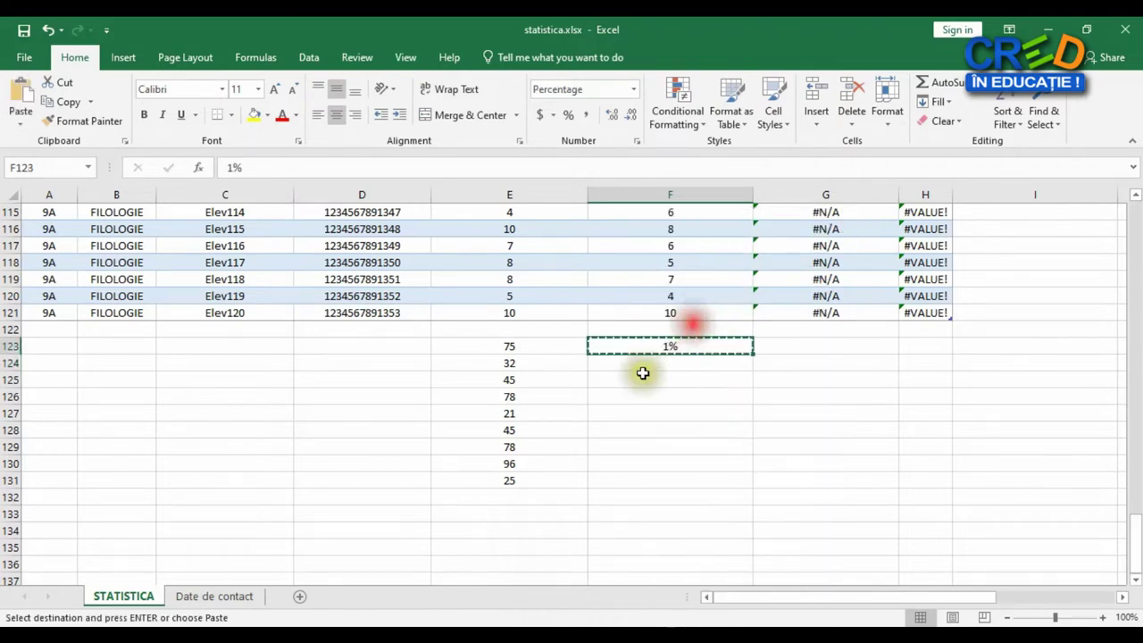
pyautogui.moveTo(519, 346); pyautogui.dragTo(514, 486)
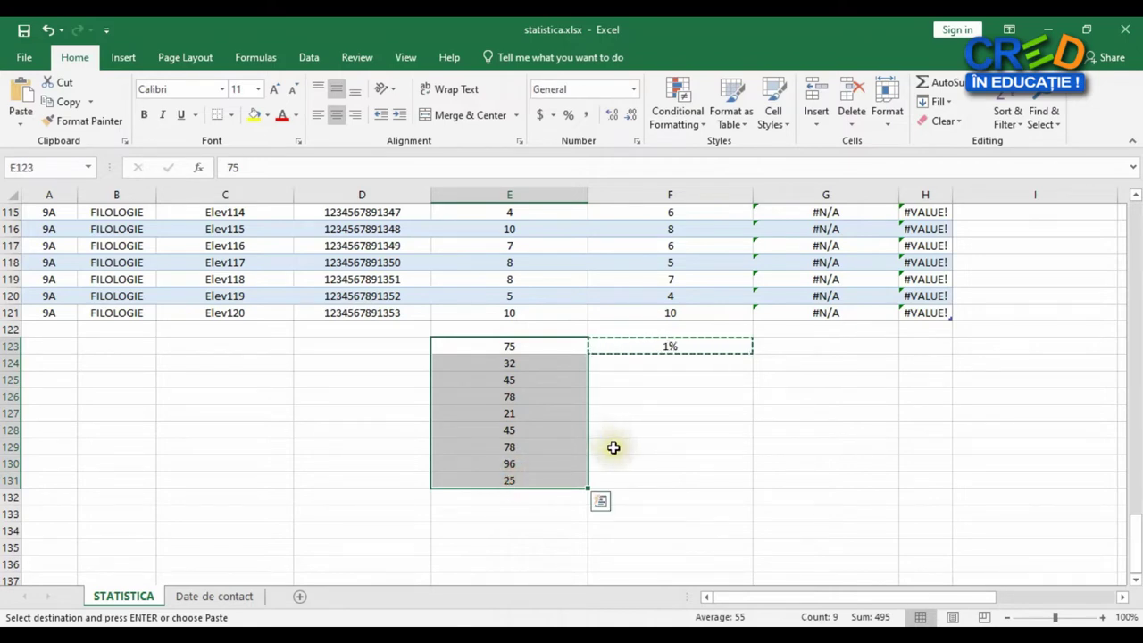
pyautogui.rightClick(535, 345)
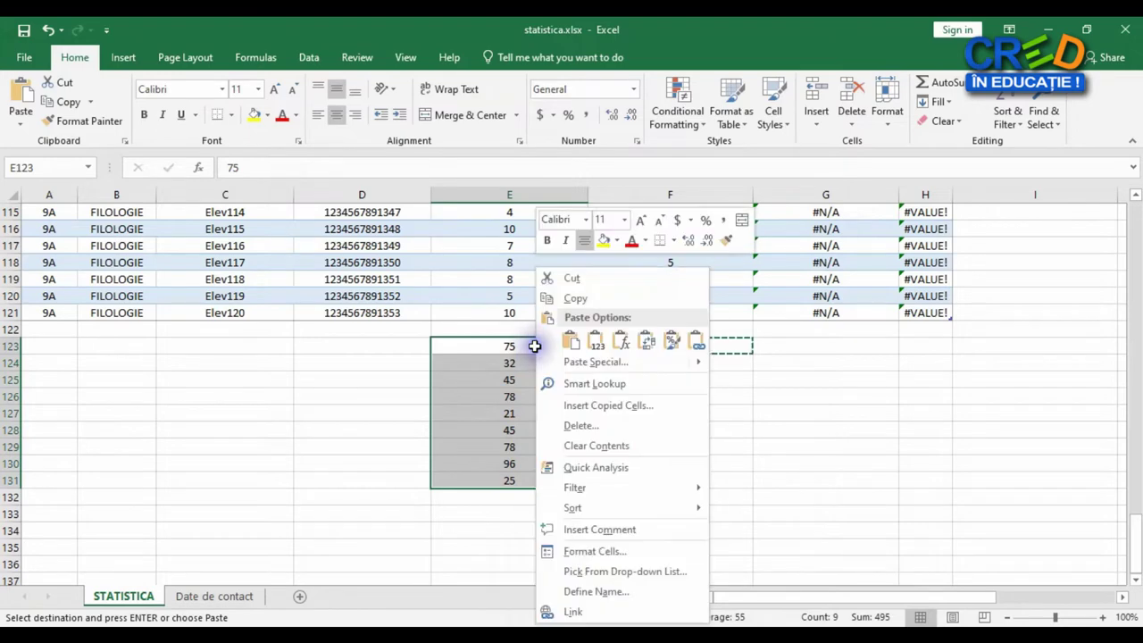
# - Paste Special the copied 1% onto E123:E131 using the Multiply operation
pyautogui.click(628, 363)
pyautogui.click(650, 382)
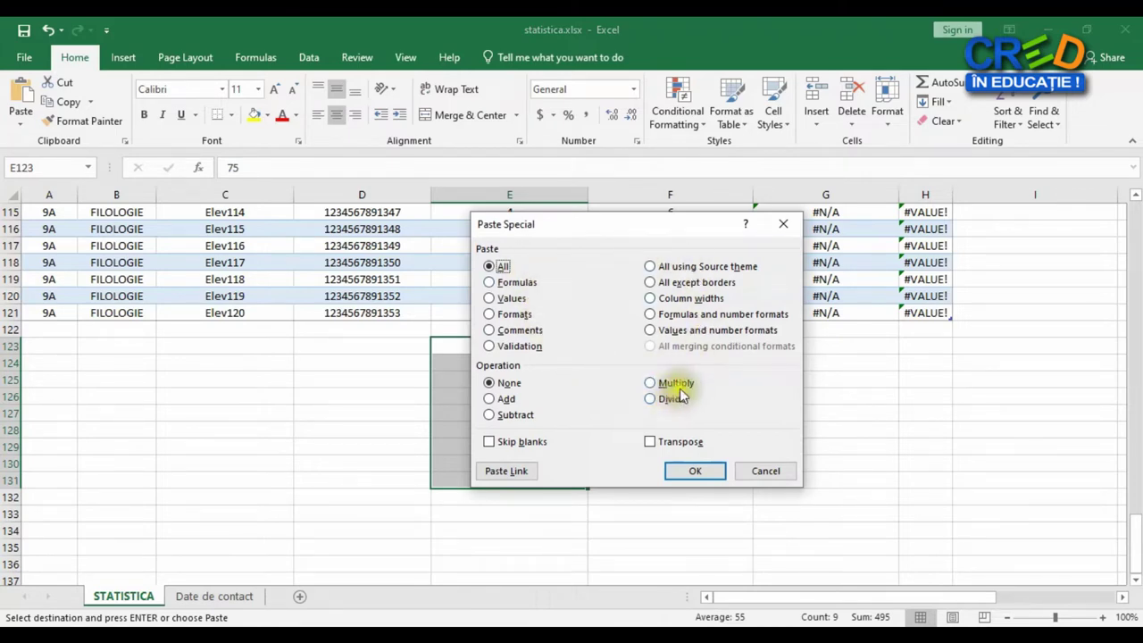
pyautogui.click(670, 384)
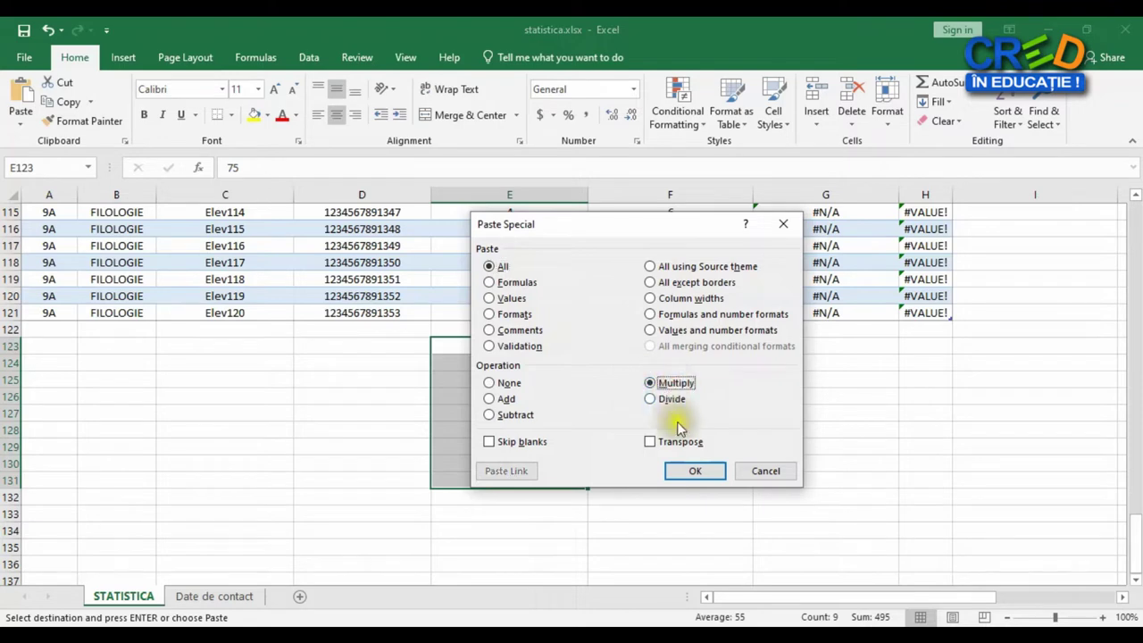
pyautogui.click(703, 472)
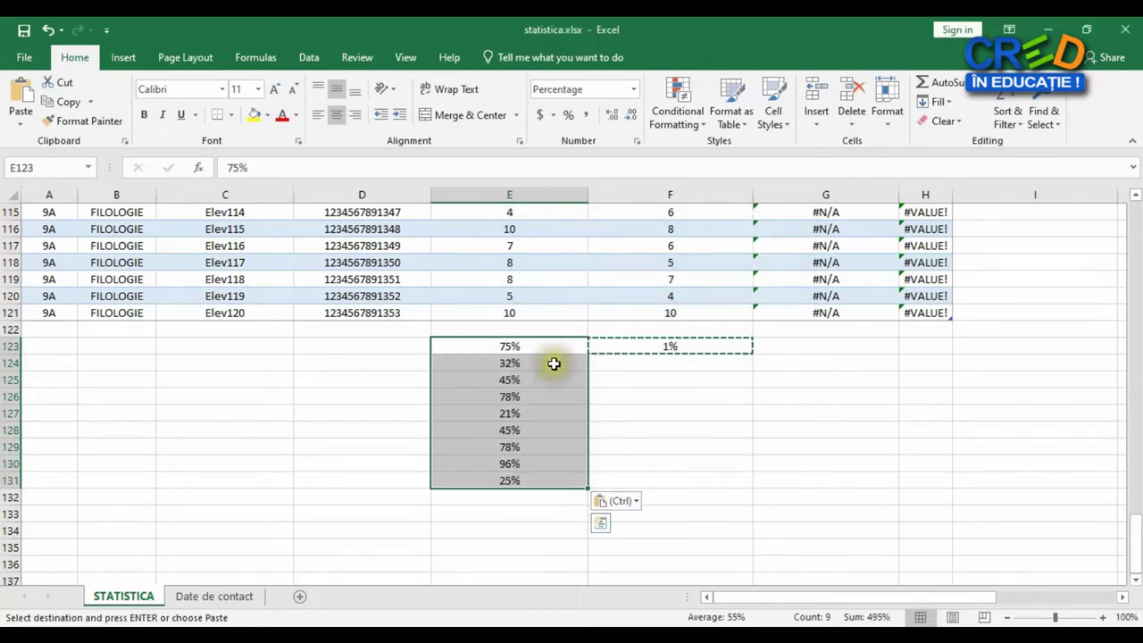
# - Check the converted percentages in E123, E125, E126, E128 and E129
pyautogui.click(541, 347)
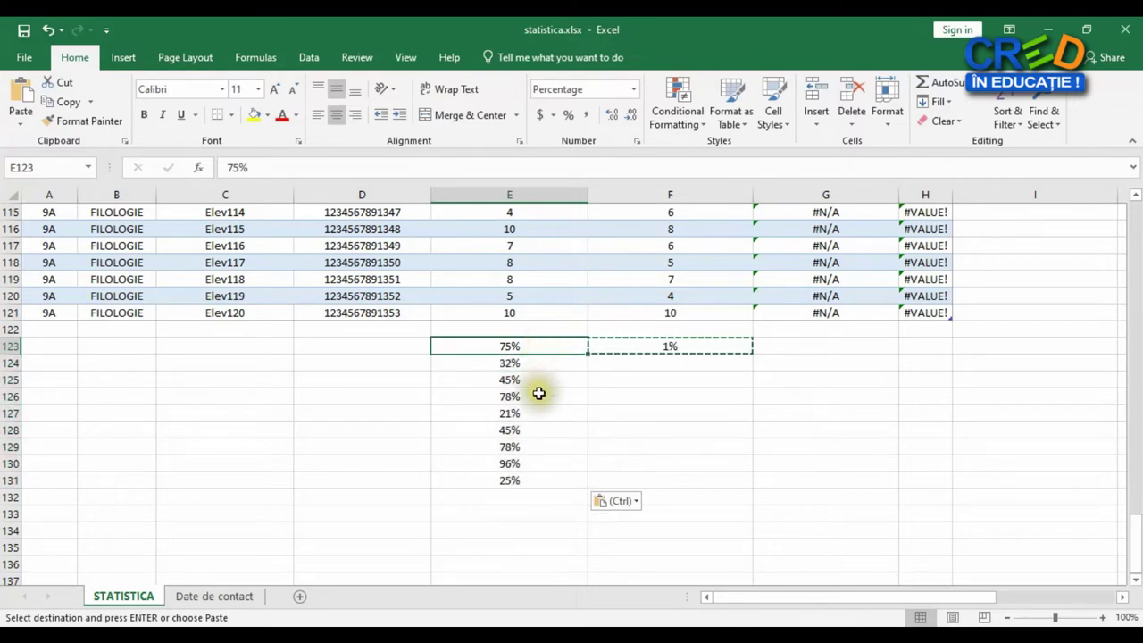
pyautogui.click(539, 386)
pyautogui.click(541, 398)
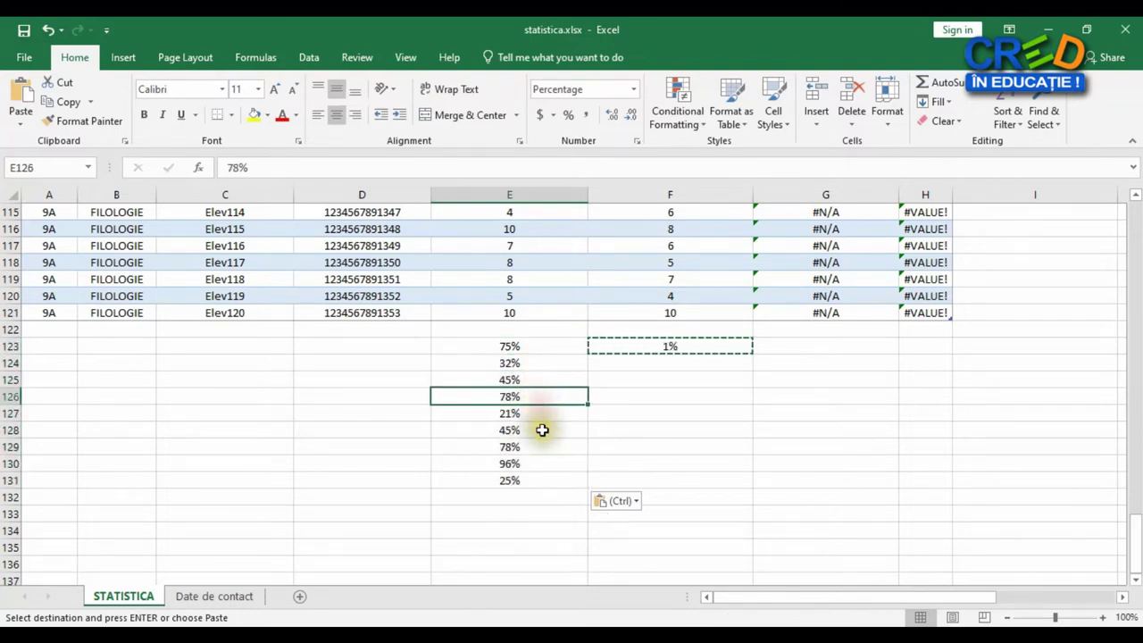
pyautogui.click(542, 431)
pyautogui.click(542, 447)
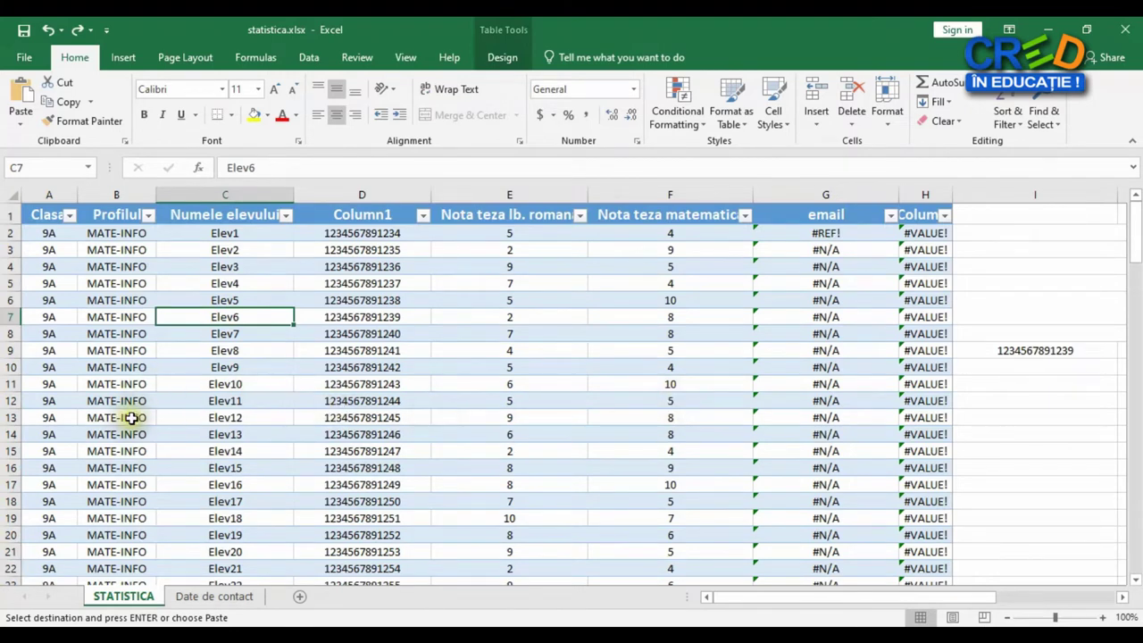
pyautogui.scroll(-4, 164, 412)
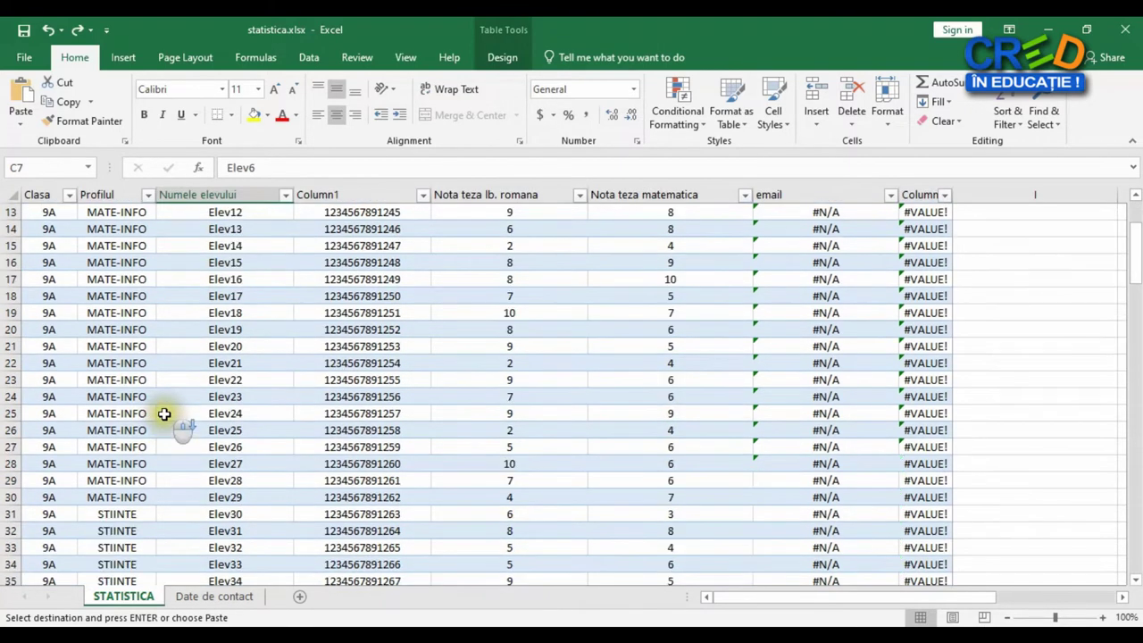
pyautogui.scroll(-3, 164, 413)
pyautogui.scroll(-1, 164, 414)
pyautogui.scroll(-1, 165, 414)
pyautogui.scroll(-3, 165, 414)
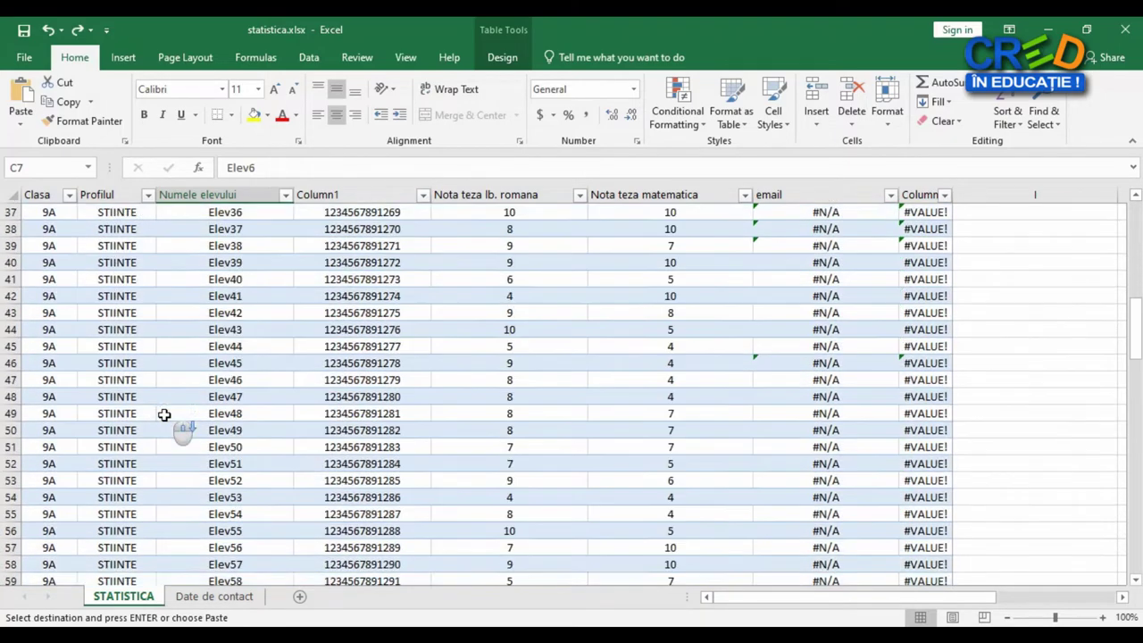
pyautogui.scroll(-2, 164, 414)
pyautogui.scroll(-2, 164, 414)
pyautogui.scroll(5, 164, 415)
pyautogui.scroll(7, 164, 415)
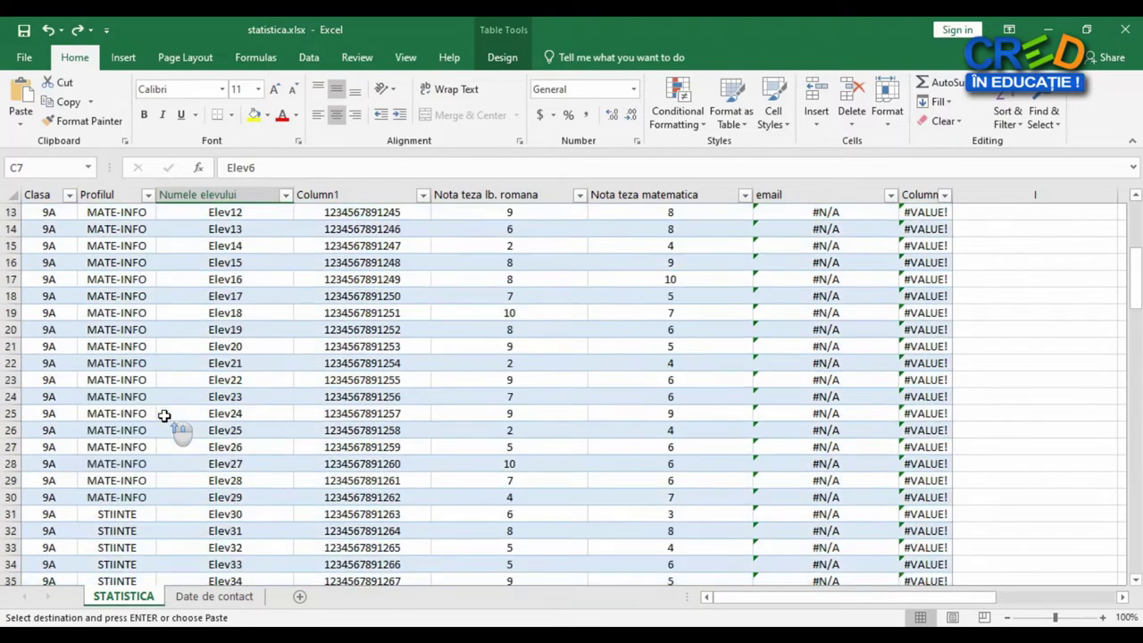
pyautogui.scroll(5, 164, 415)
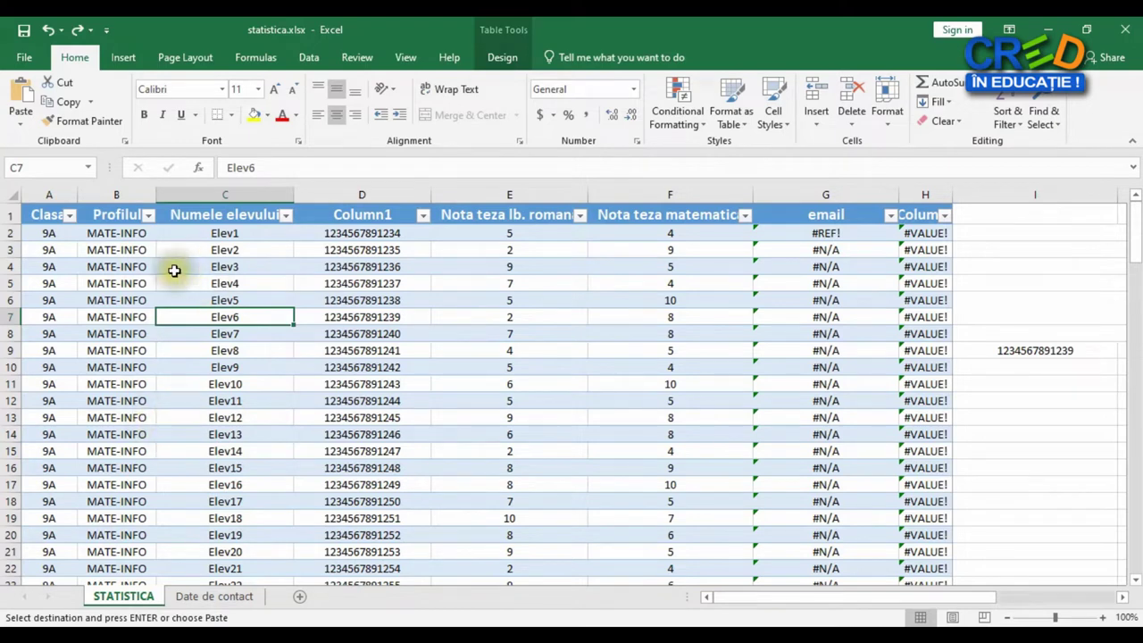
pyautogui.click(116, 233)
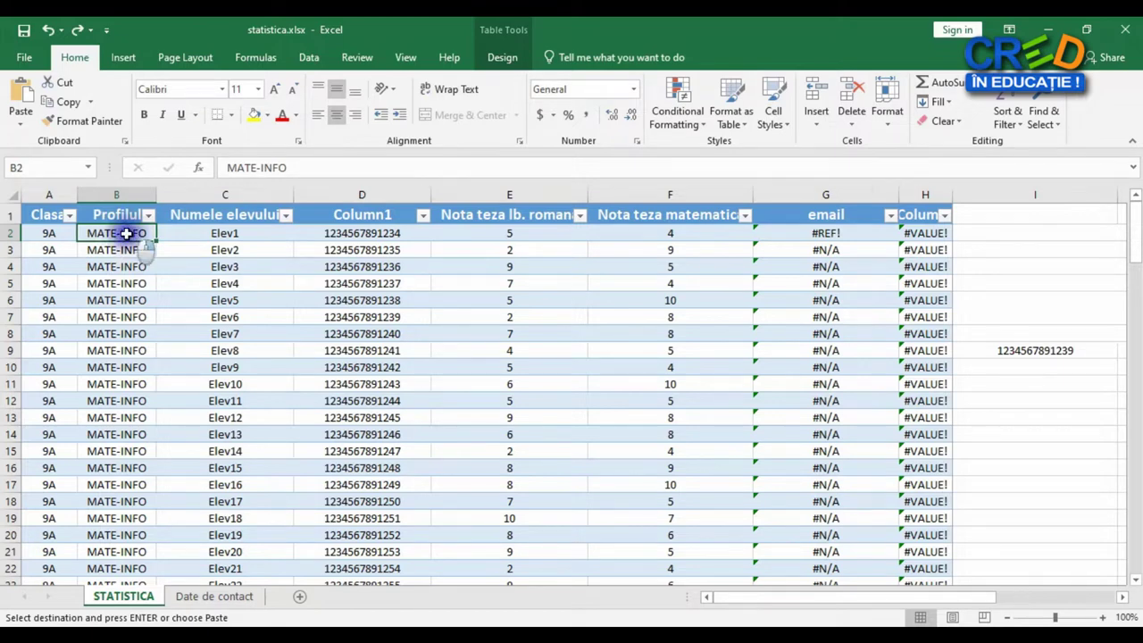
# - Filter the table by the MATE-INFO value in B2 and scroll through the 29 matching rows
pyautogui.rightClick(128, 231)
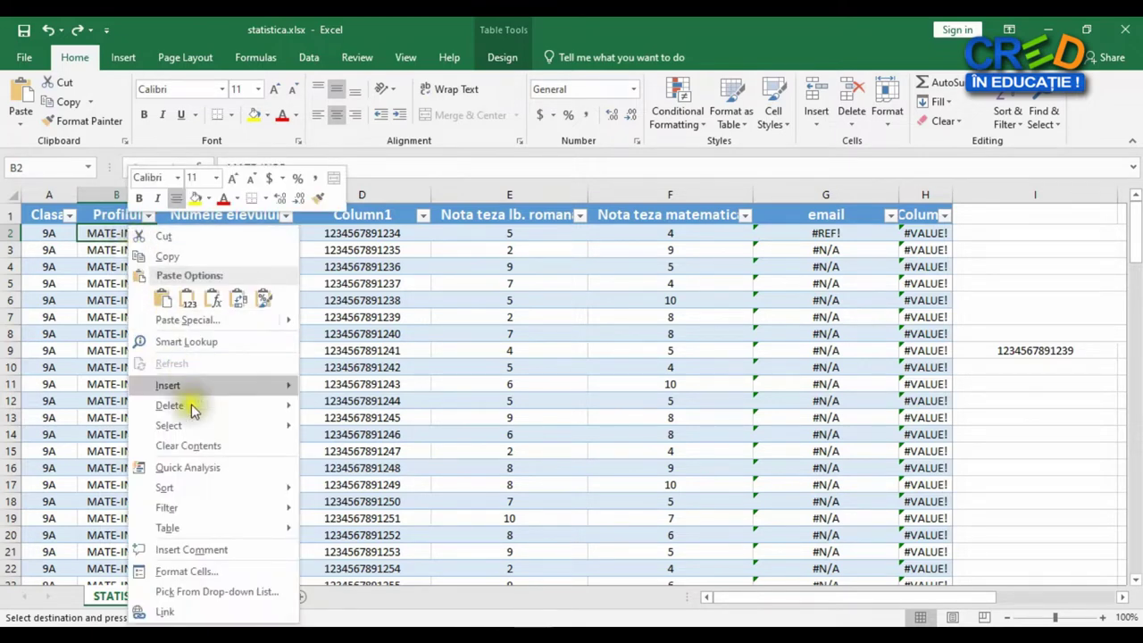
pyautogui.moveTo(204, 511)
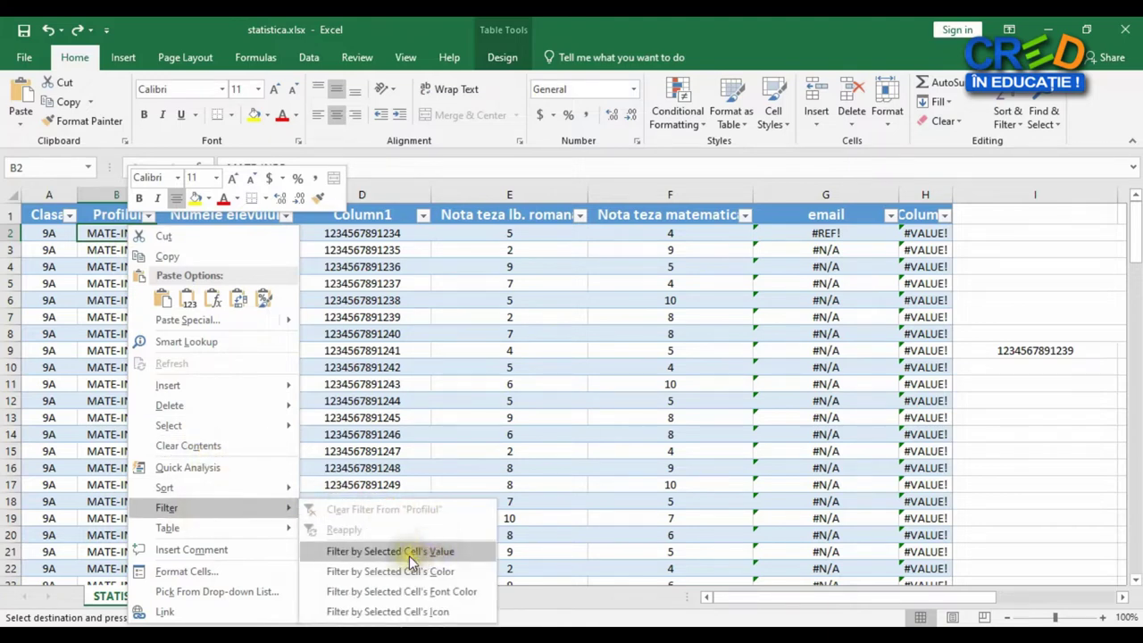
pyautogui.click(448, 552)
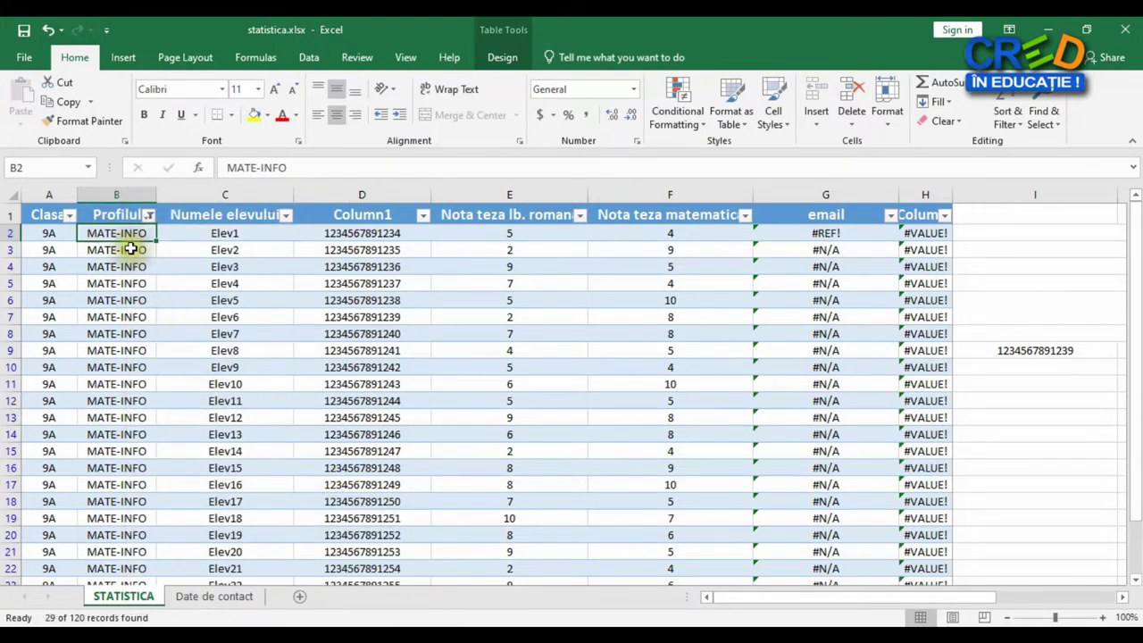
pyautogui.scroll(-2, 132, 304)
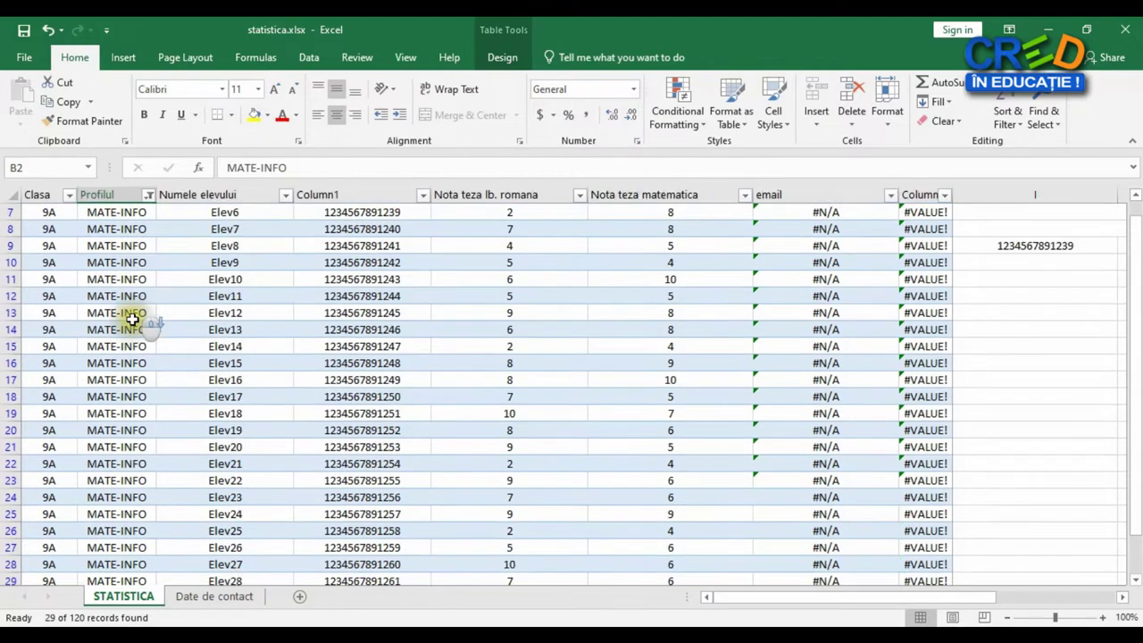
pyautogui.scroll(-2, 138, 326)
pyautogui.scroll(-6, 134, 335)
pyautogui.scroll(2, 133, 339)
pyautogui.scroll(3, 133, 339)
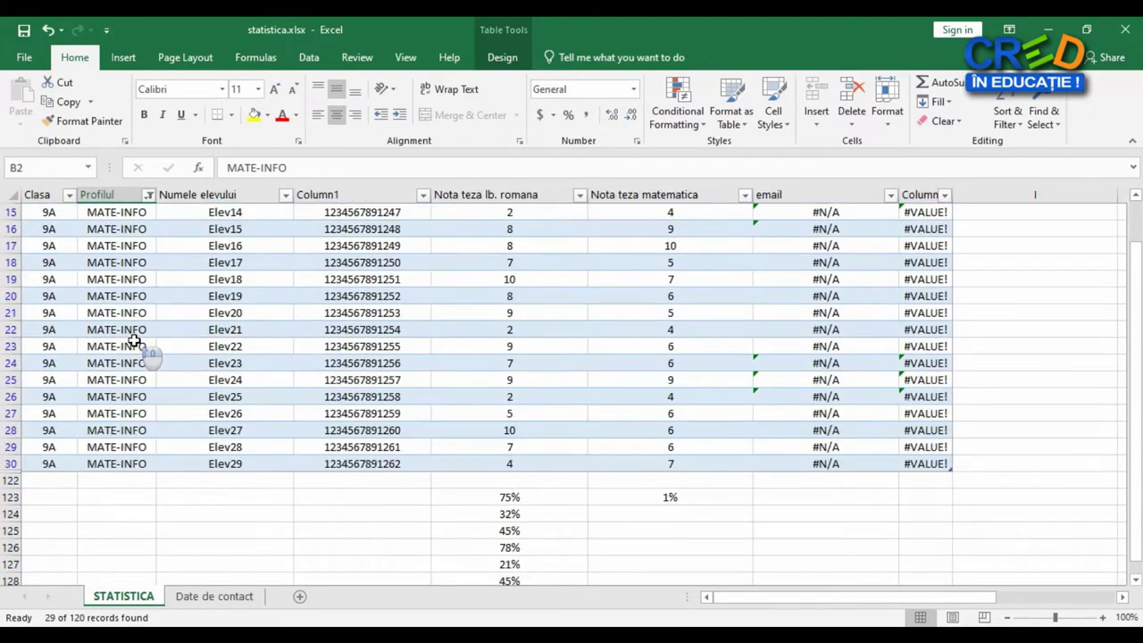
pyautogui.scroll(5, 133, 339)
pyautogui.scroll(-8, 133, 339)
pyautogui.click(116, 413)
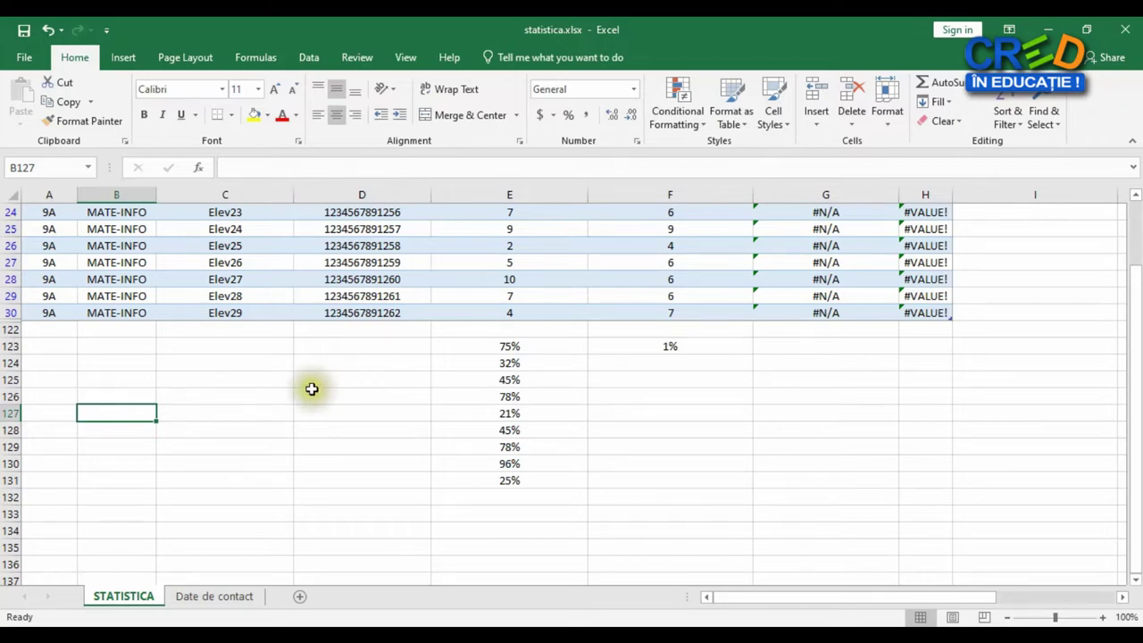
# - Enable 'Automatically insert a decimal point' with 2 places in Excel's Advanced options
pyautogui.click(24, 56)
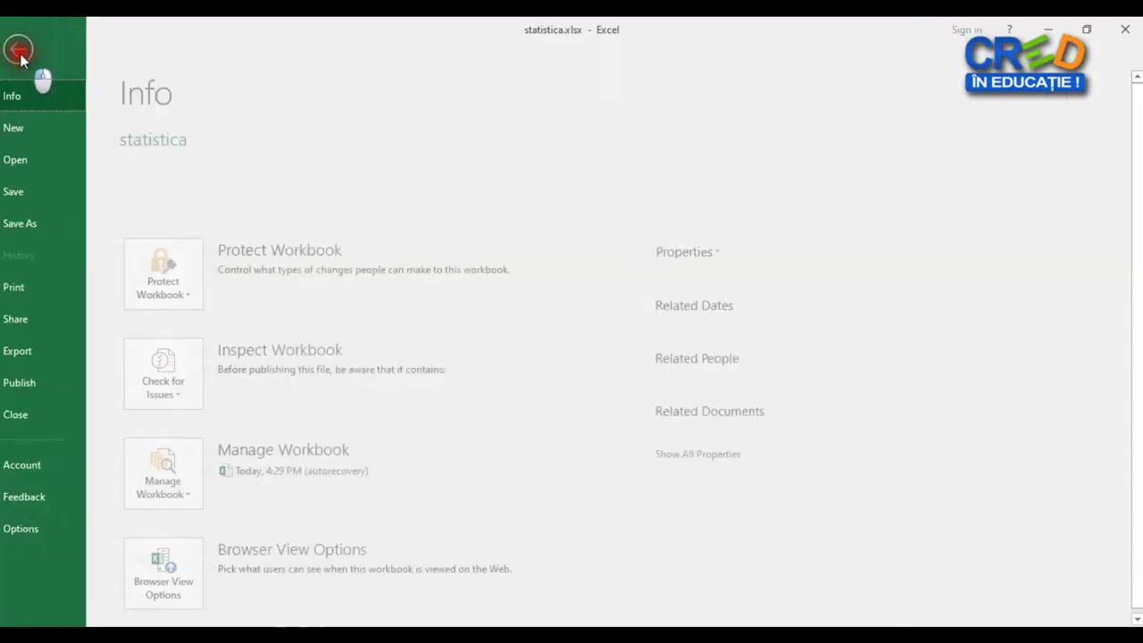
pyautogui.click(53, 528)
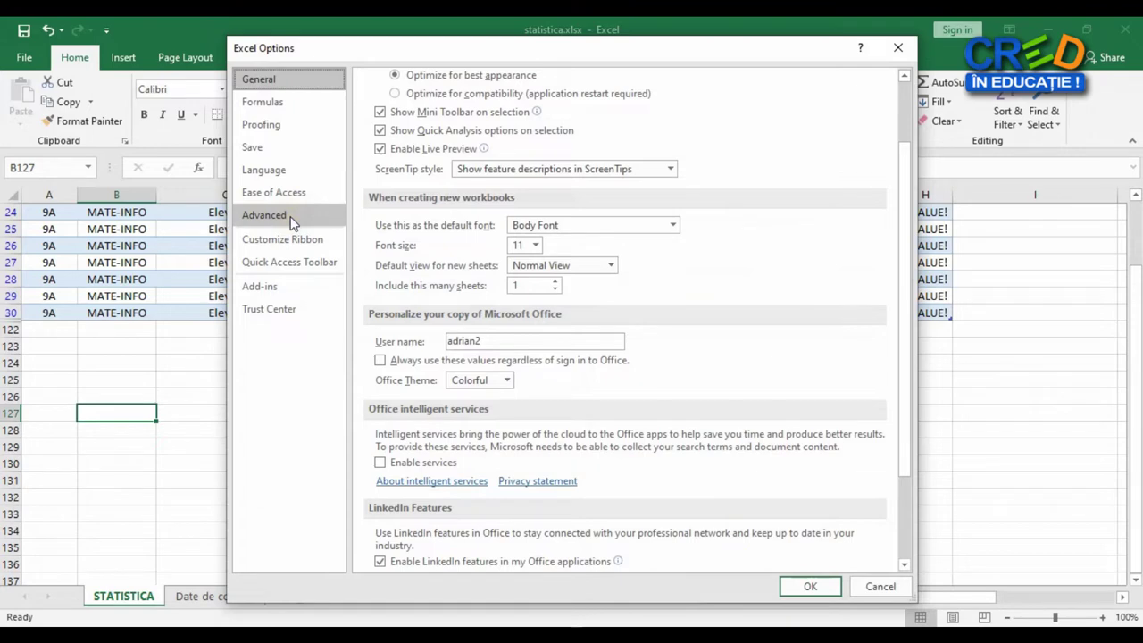
pyautogui.click(291, 219)
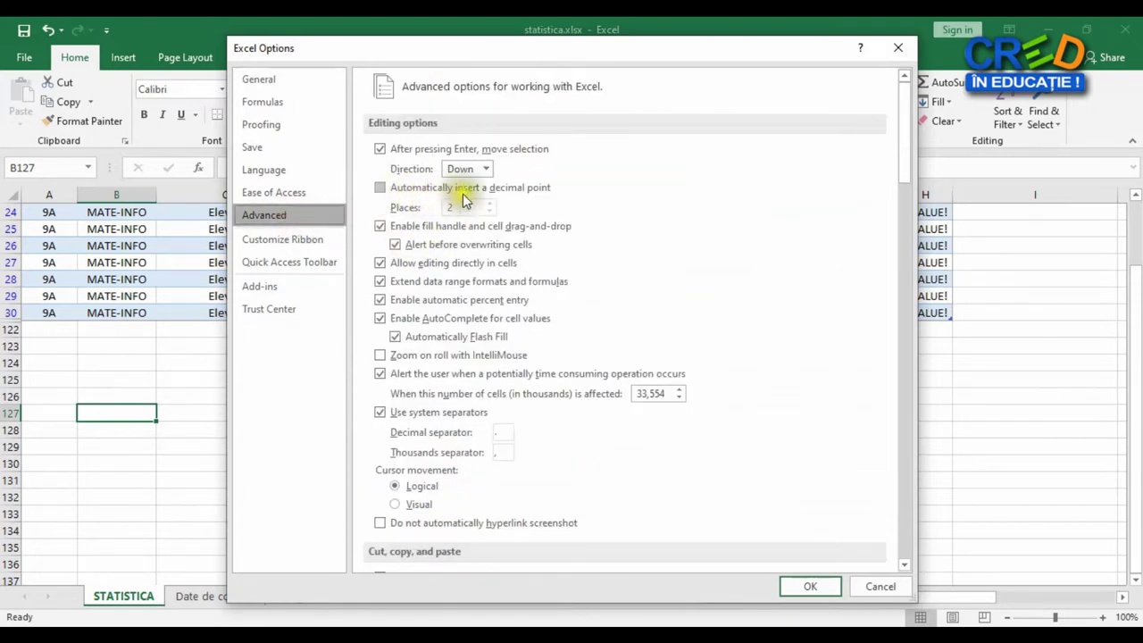
pyautogui.click(380, 188)
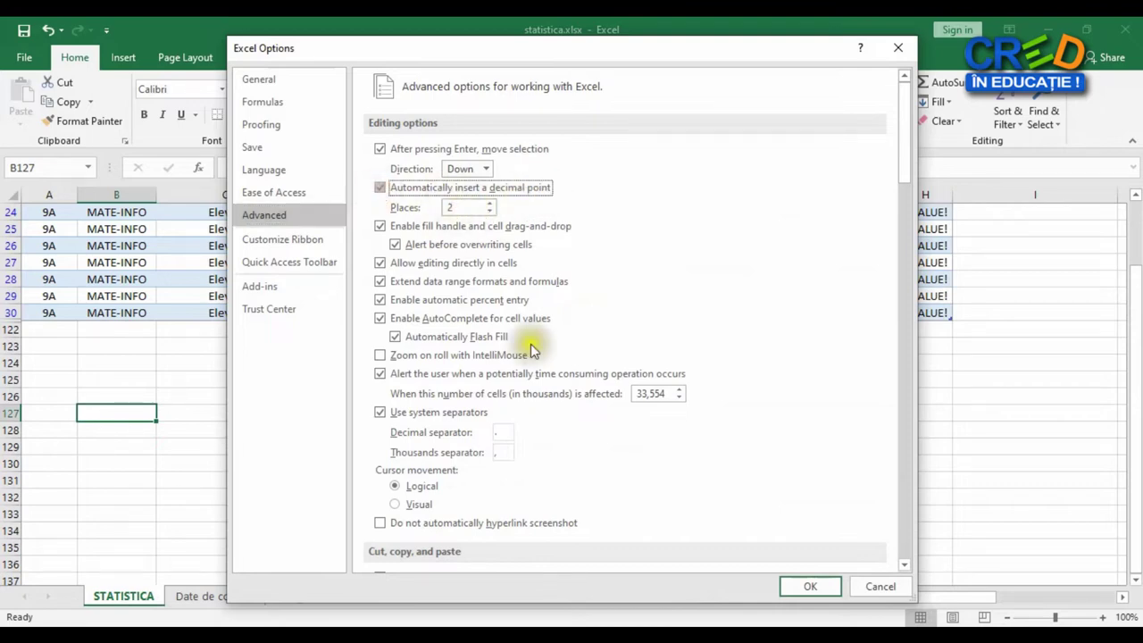
pyautogui.click(812, 587)
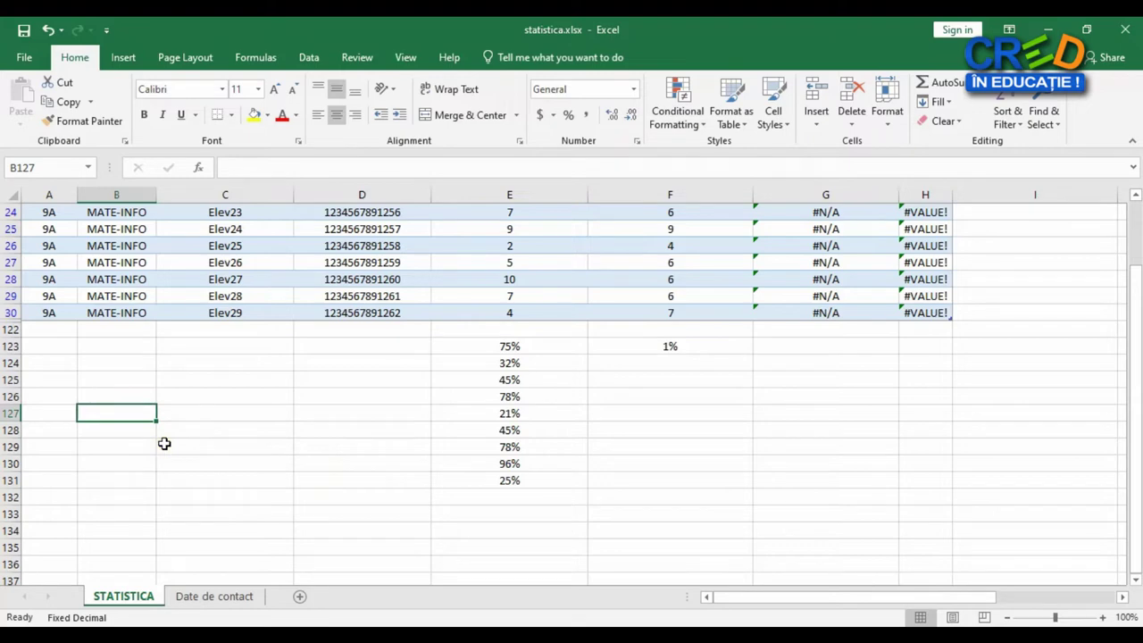
# - Enter 22672.92, 615.46, 24642.64 and 25325.65 into B127:B130, letting Fixed Decimal add the decimals
pyautogui.write('2267292')
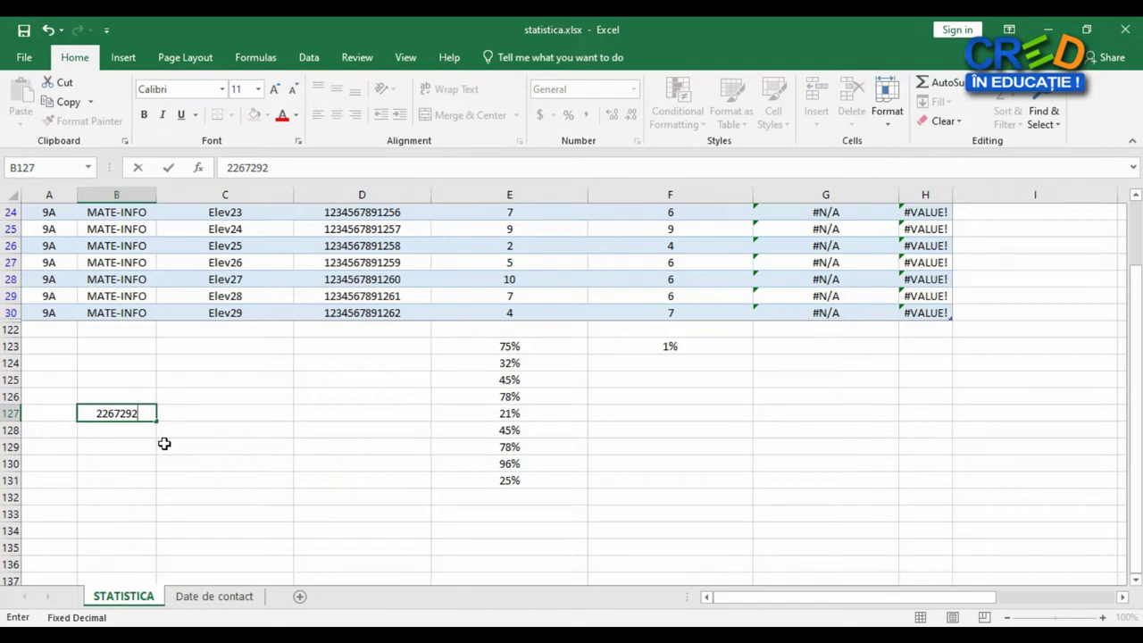
pyautogui.press('Return')
pyautogui.write('61546')
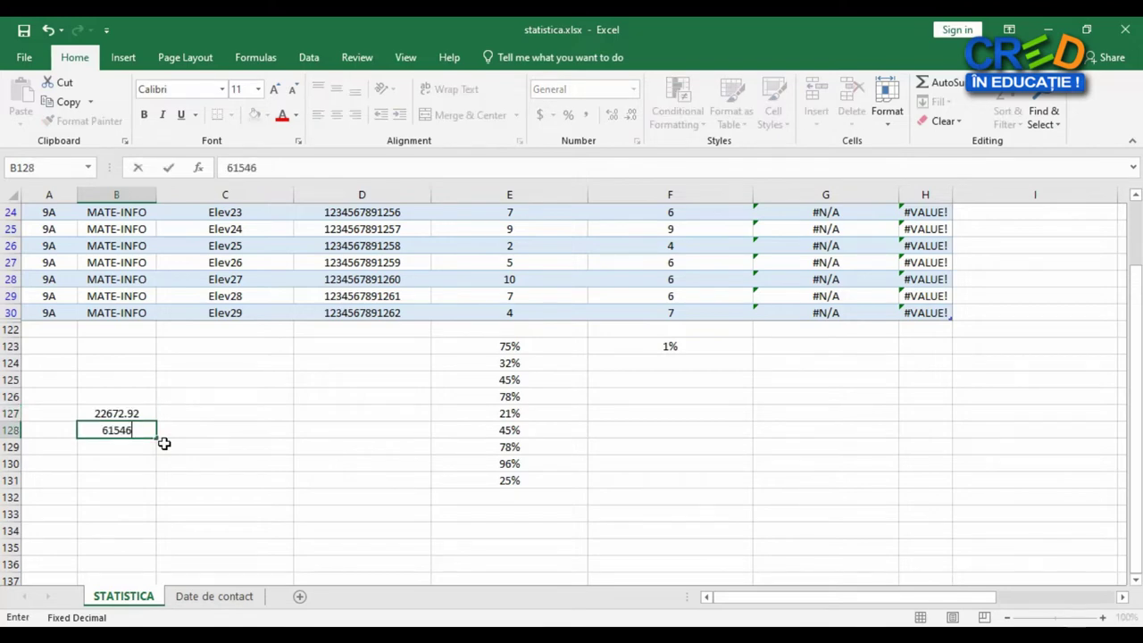
pyautogui.press('Return')
pyautogui.write('24642.64')
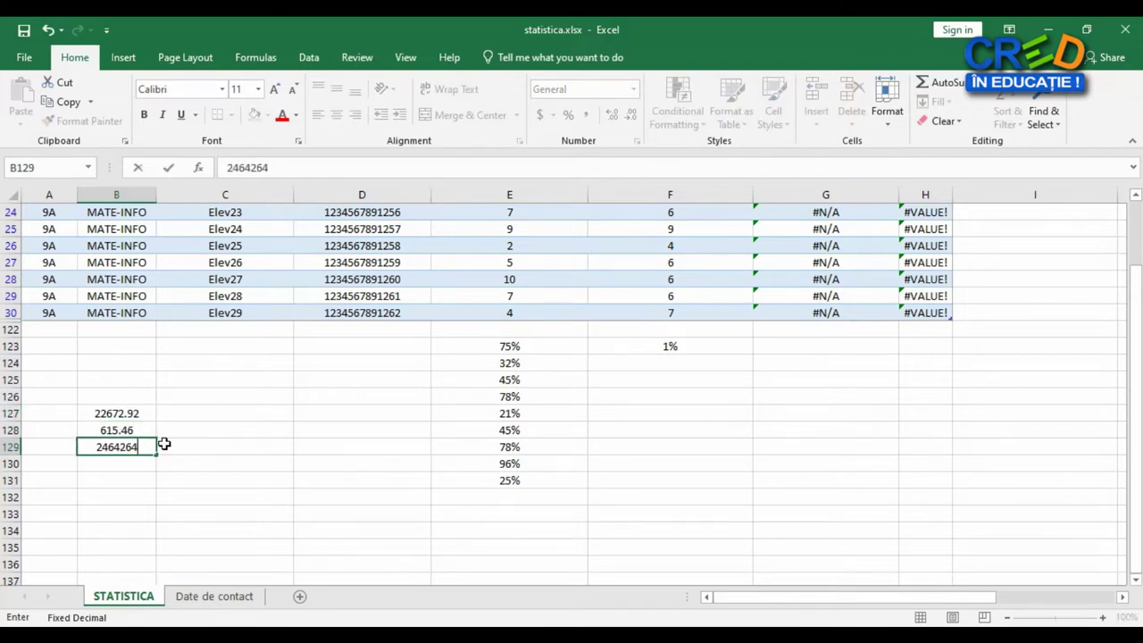
pyautogui.press('Return')
pyautogui.write('25325.65')
pyautogui.press('Return')
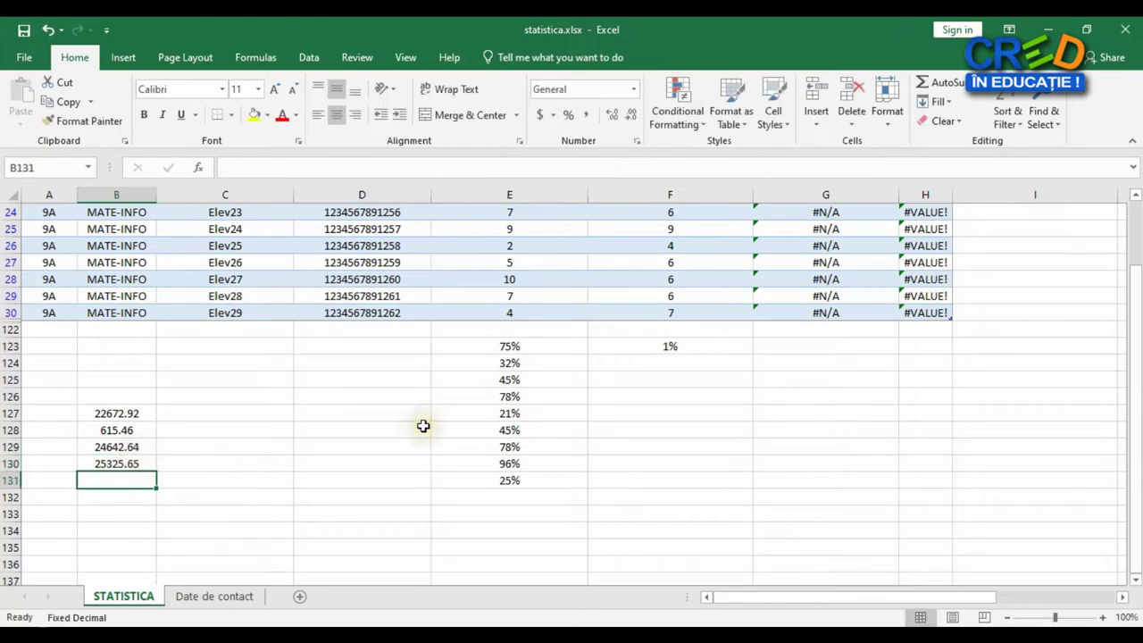
# - Uncheck 'Automatically insert a decimal point' in Excel's Advanced options and confirm
pyautogui.click(22, 58)
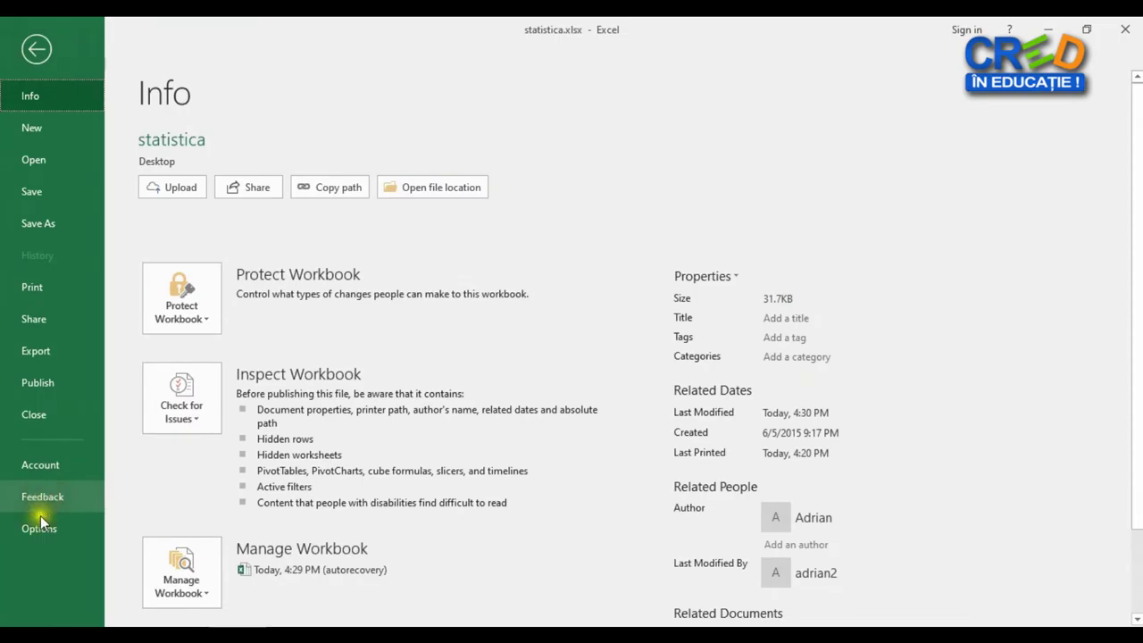
pyautogui.click(40, 537)
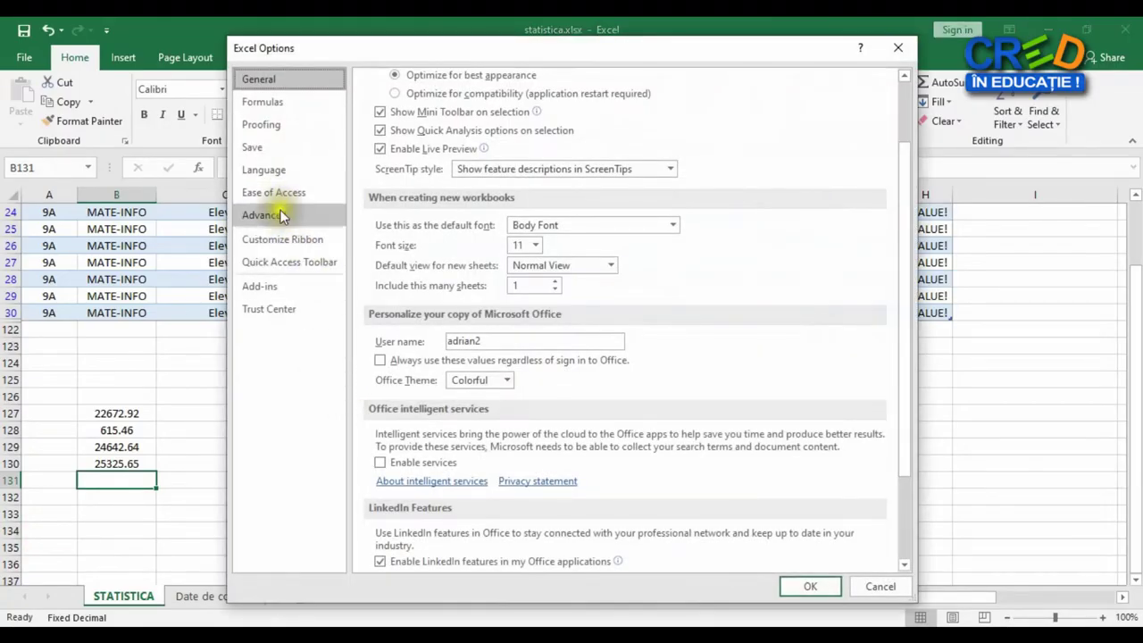
pyautogui.click(279, 215)
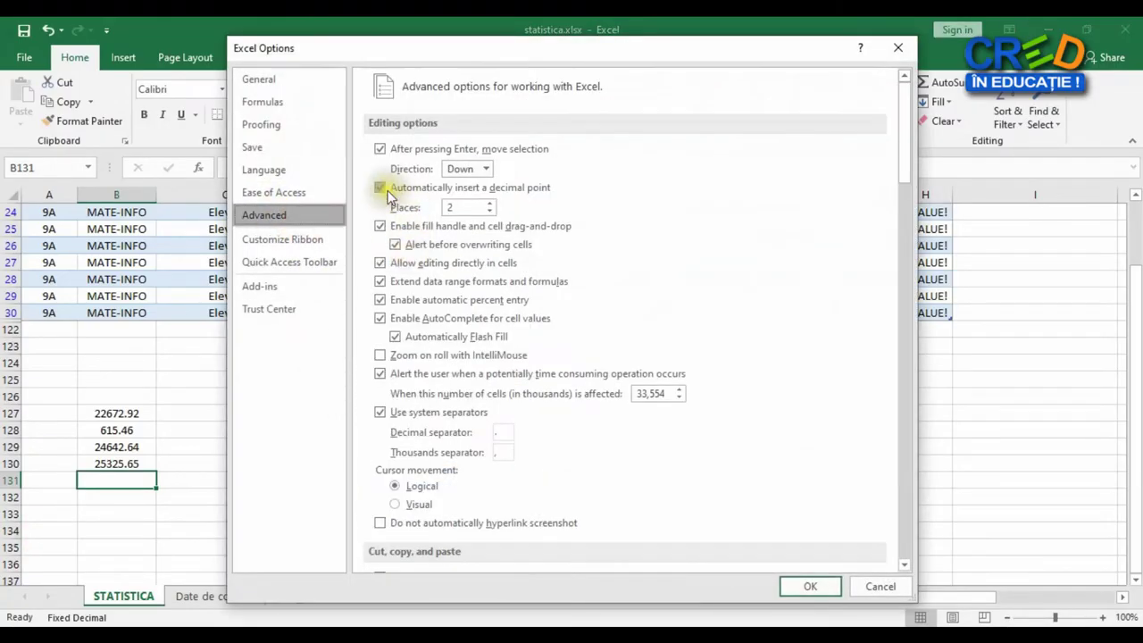
pyautogui.click(387, 191)
pyautogui.click(804, 585)
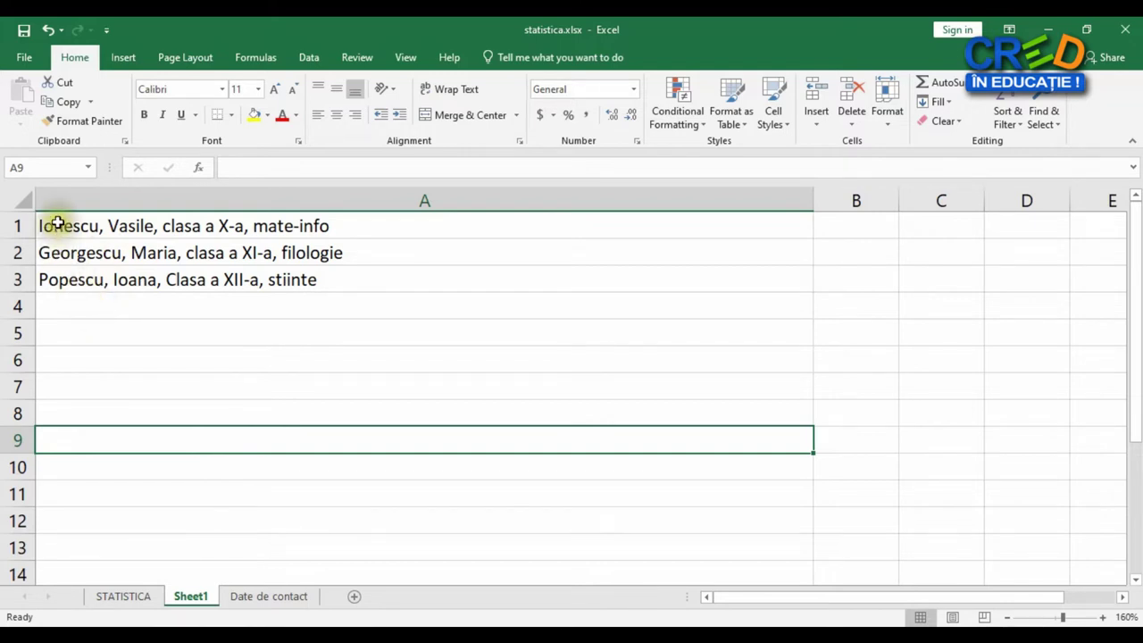
# - Select cells A1 through A3, which hold the three comma-separated student records
pyautogui.moveTo(54, 225); pyautogui.dragTo(174, 278)
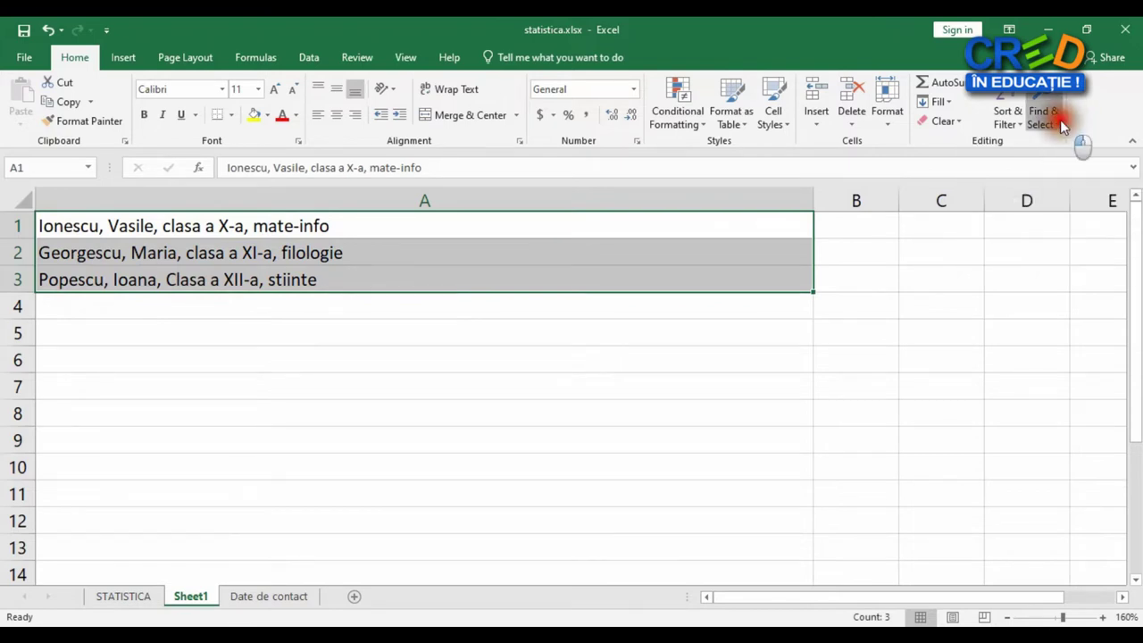
# - In Find and Replace, search for ',' and set a Ctrl+J line break as the replacement
pyautogui.click(1060, 121)
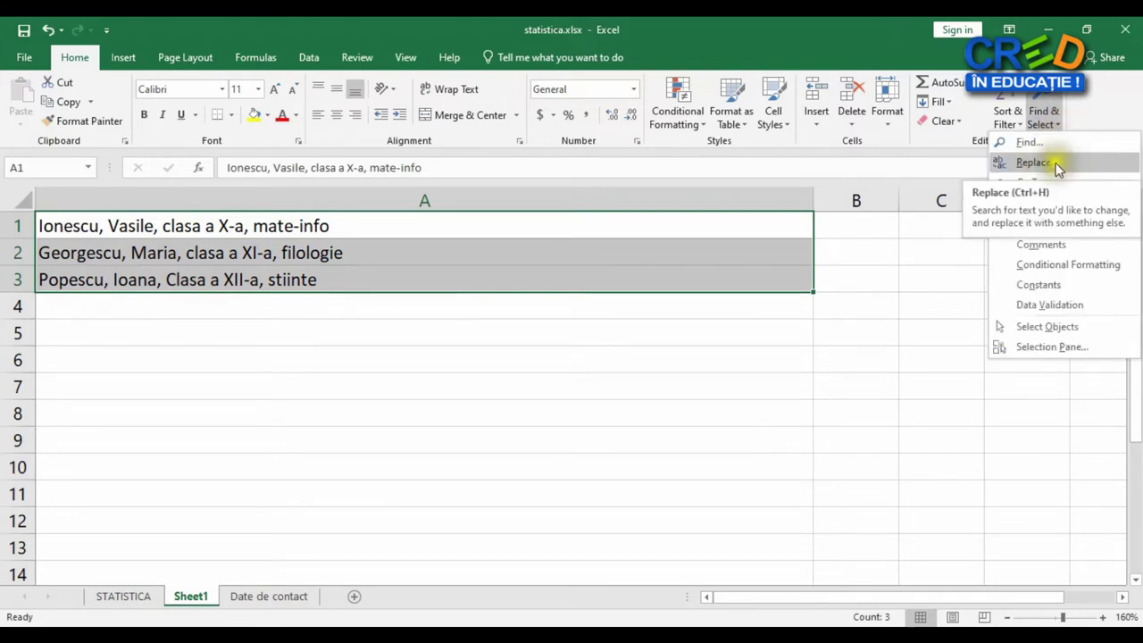
pyautogui.click(1055, 163)
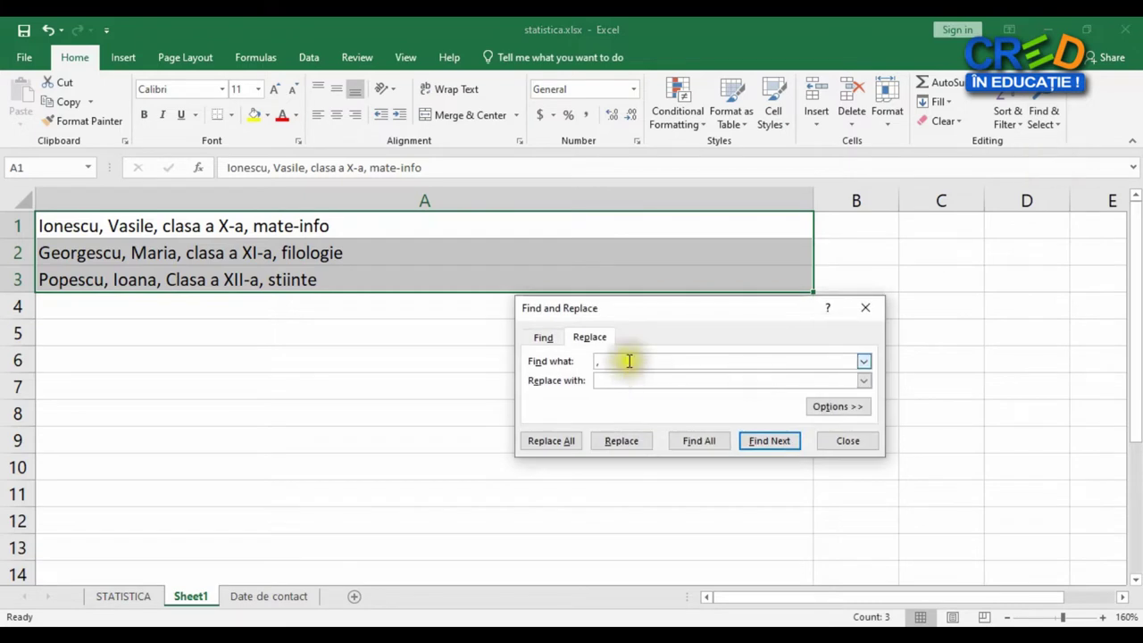
pyautogui.click(634, 362)
pyautogui.press('BackSpace')
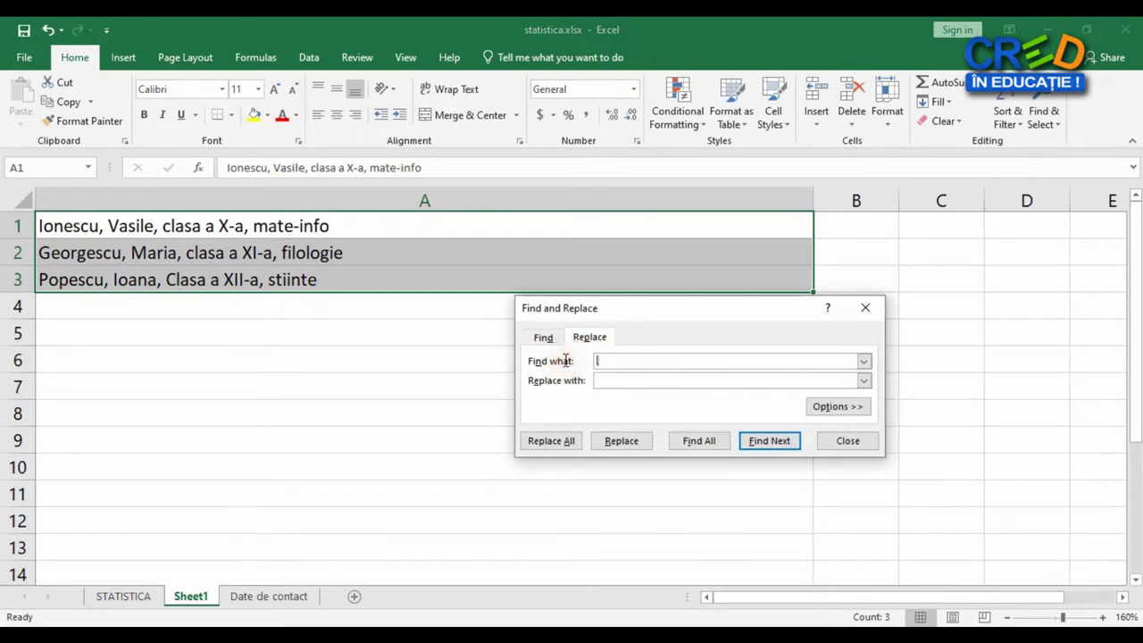
pyautogui.write(',')
pyautogui.click(614, 378)
pyautogui.hotkey('ctrl', 'j')
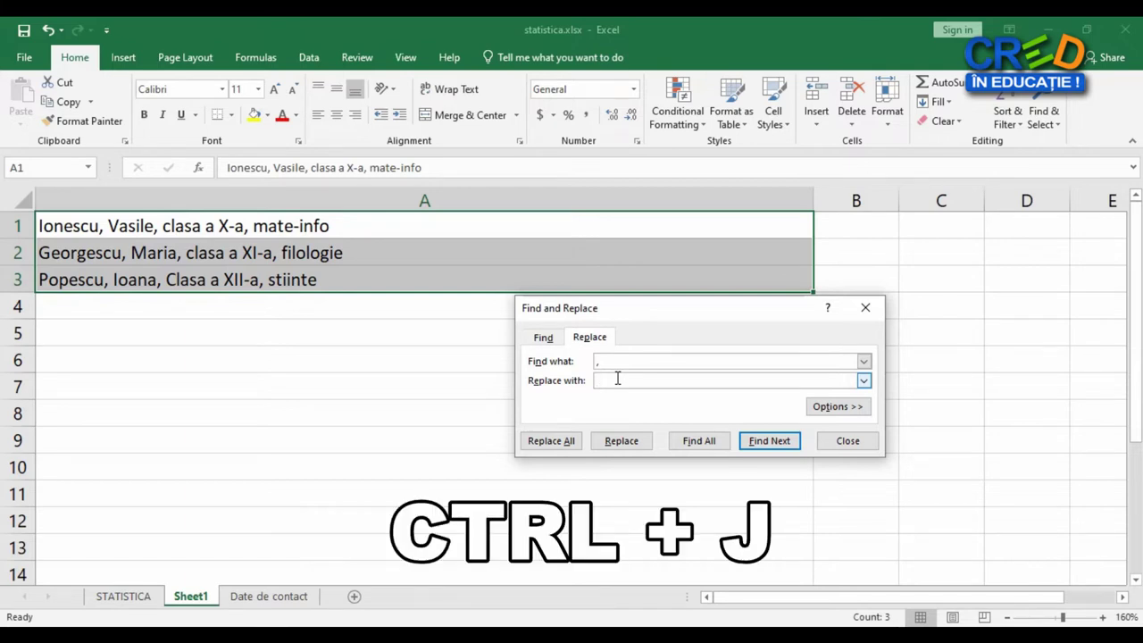
# - Replace all 9 commas in A1:A3, then dismiss the summary and close the dialog
pyautogui.click(617, 381)
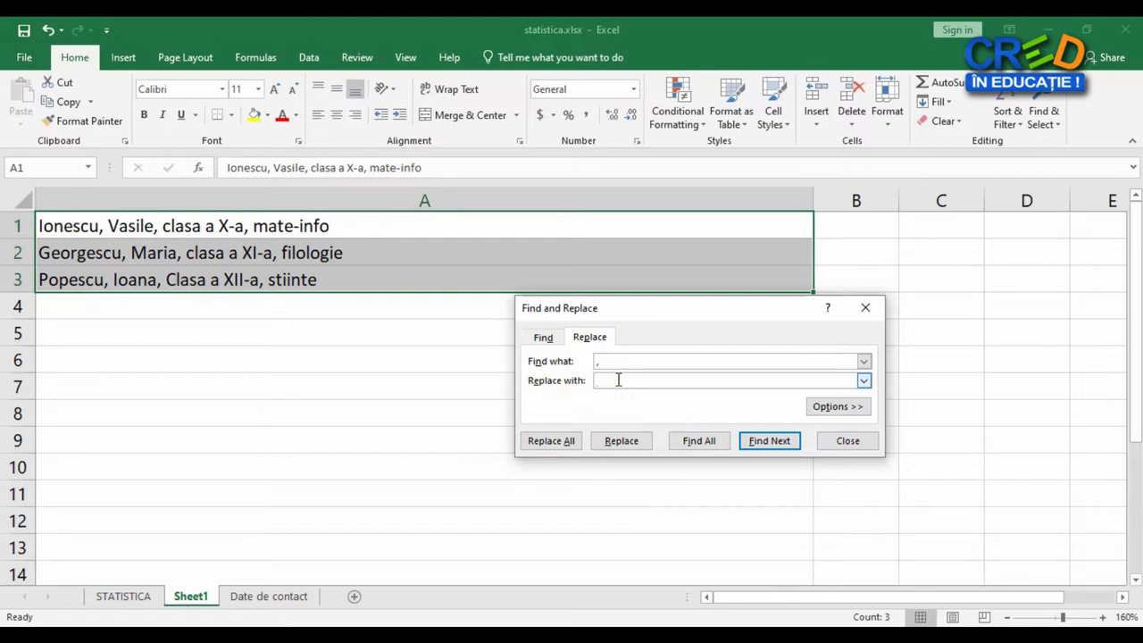
pyautogui.click(559, 443)
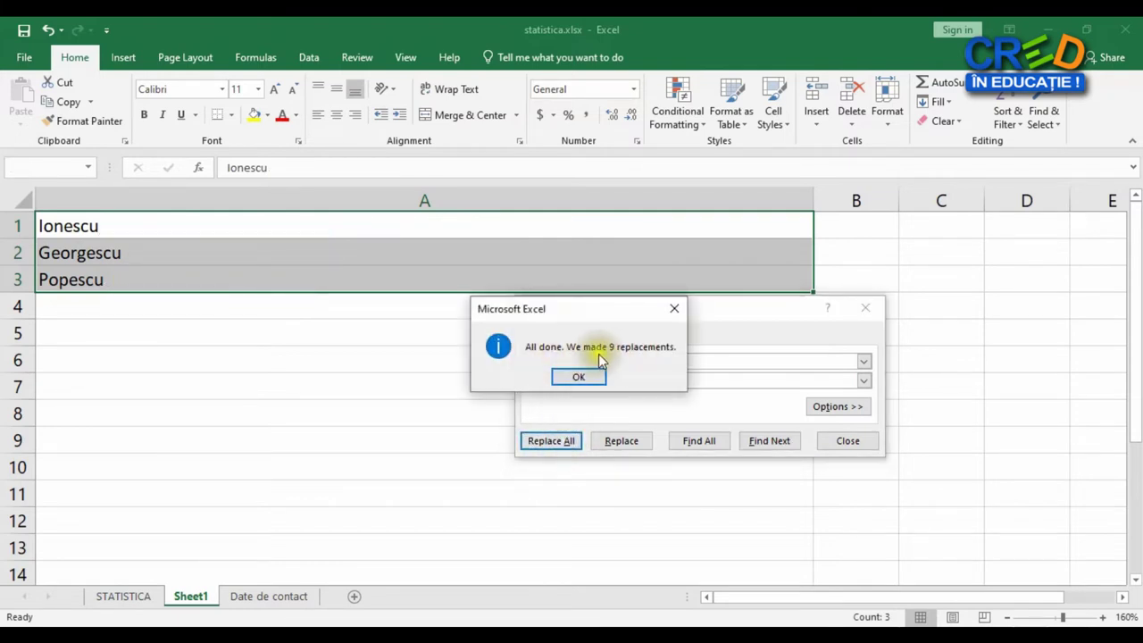
pyautogui.click(579, 377)
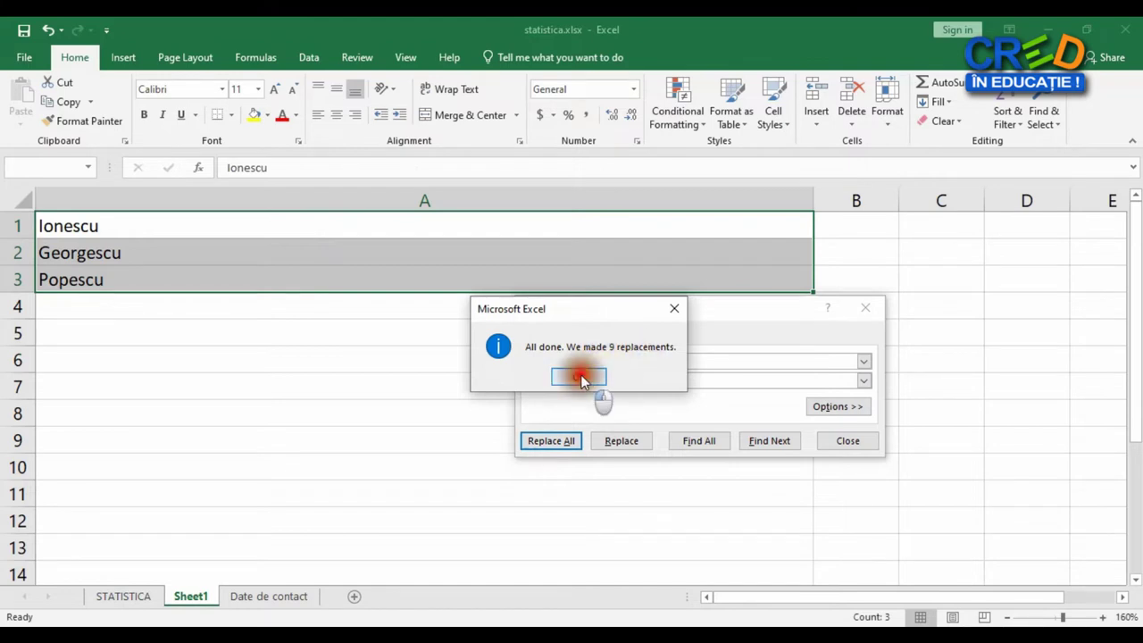
pyautogui.click(847, 440)
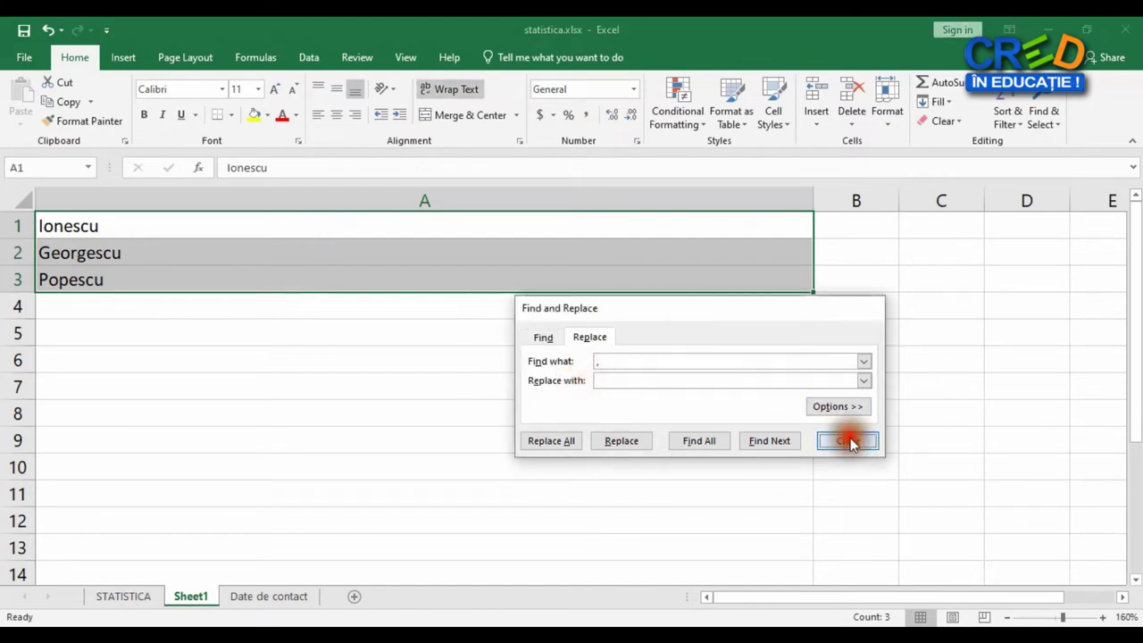
# - Apply Wrap Text to A1:A3 and scroll to check the multi-line entries
pyautogui.click(464, 92)
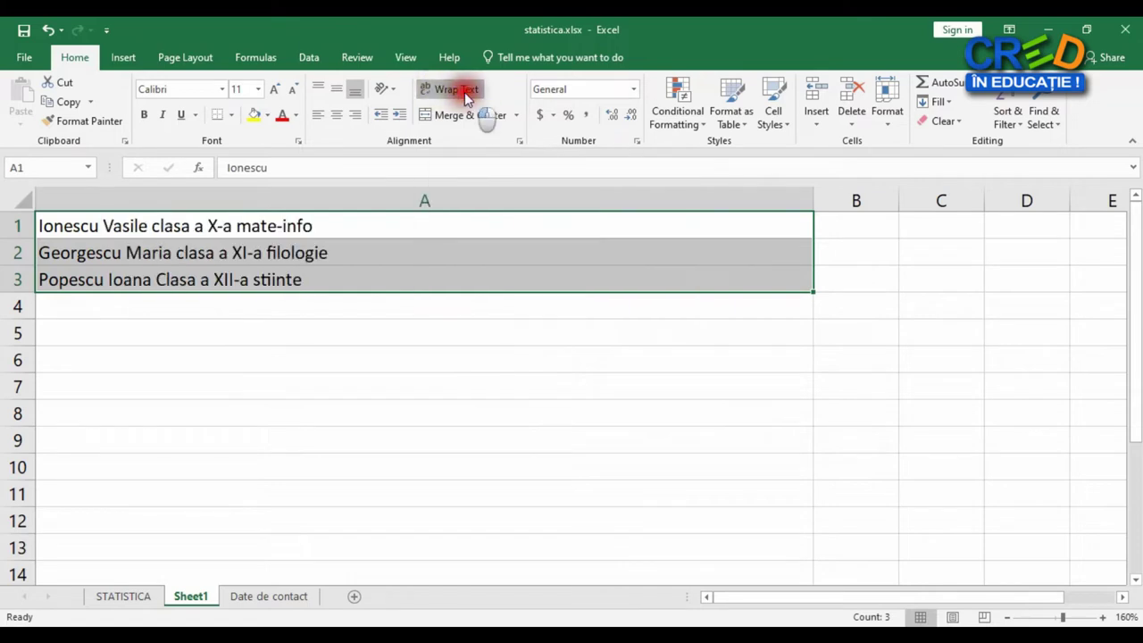
pyautogui.scroll(-2, 336, 354)
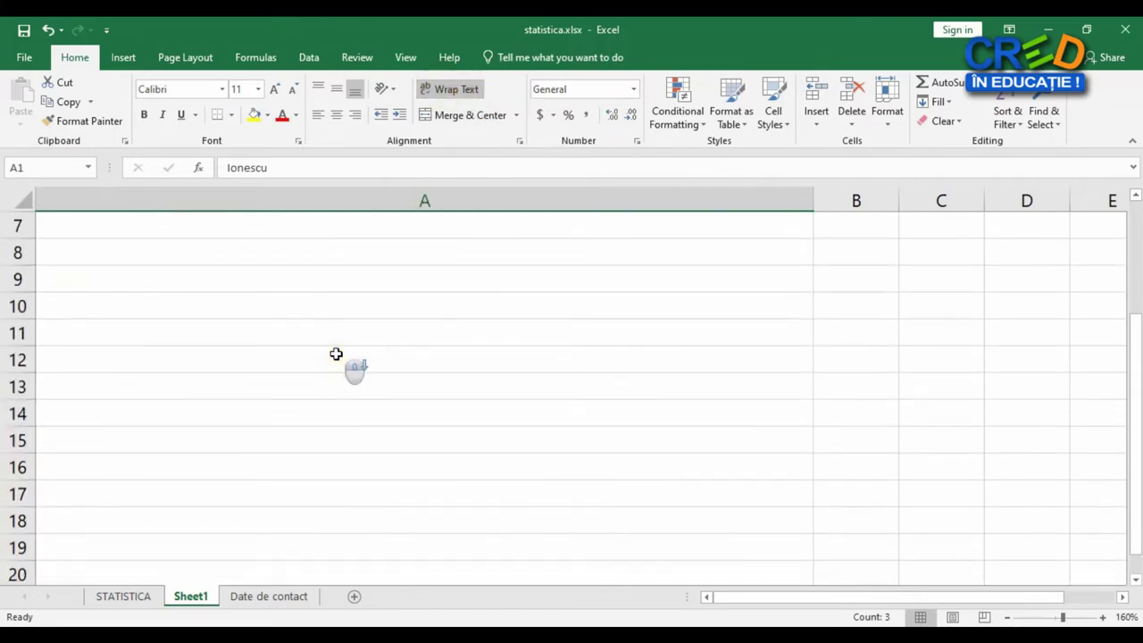
pyautogui.scroll(2, 336, 355)
pyautogui.click(327, 375)
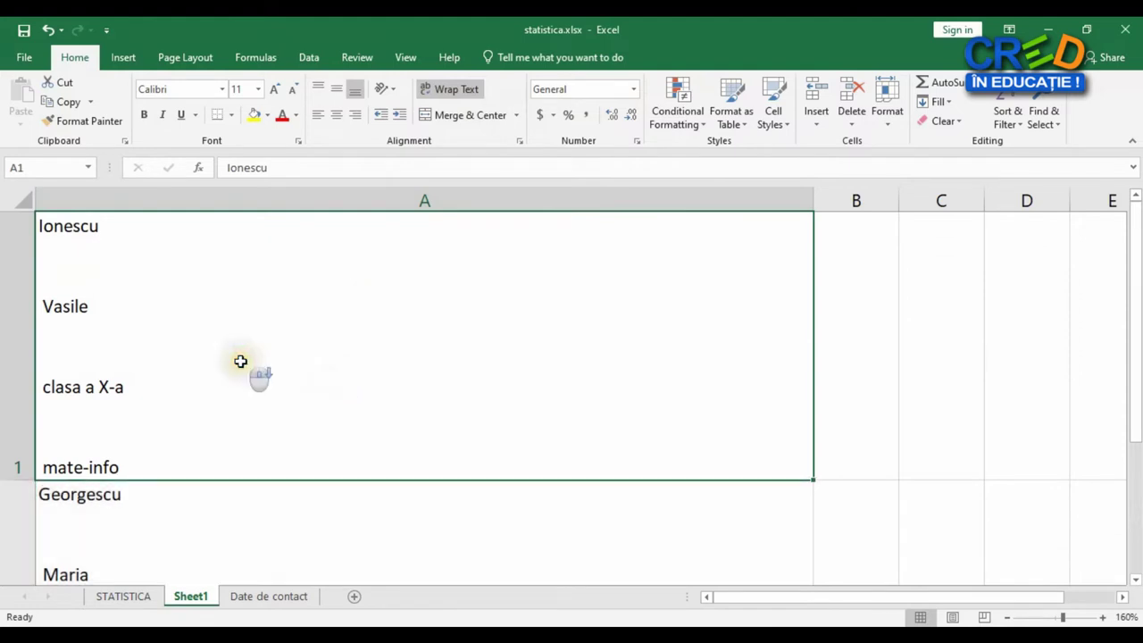
pyautogui.scroll(-2, 240, 361)
pyautogui.scroll(2, 240, 360)
pyautogui.scroll(-1, 240, 361)
pyautogui.scroll(-1, 241, 361)
pyautogui.scroll(-1, 240, 361)
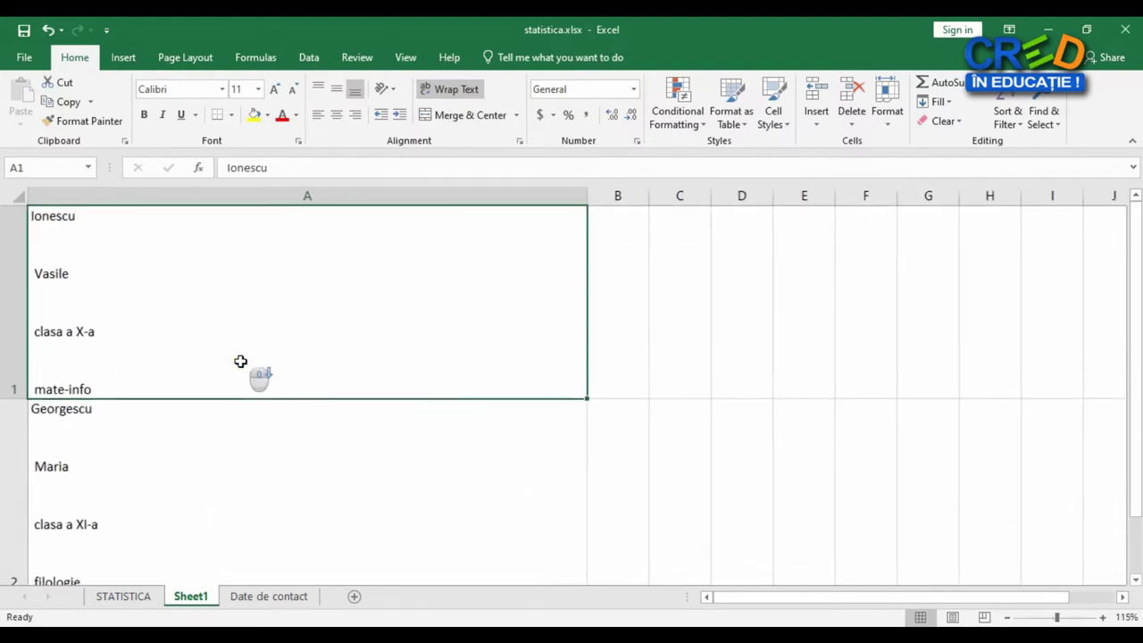
pyautogui.scroll(-1, 240, 361)
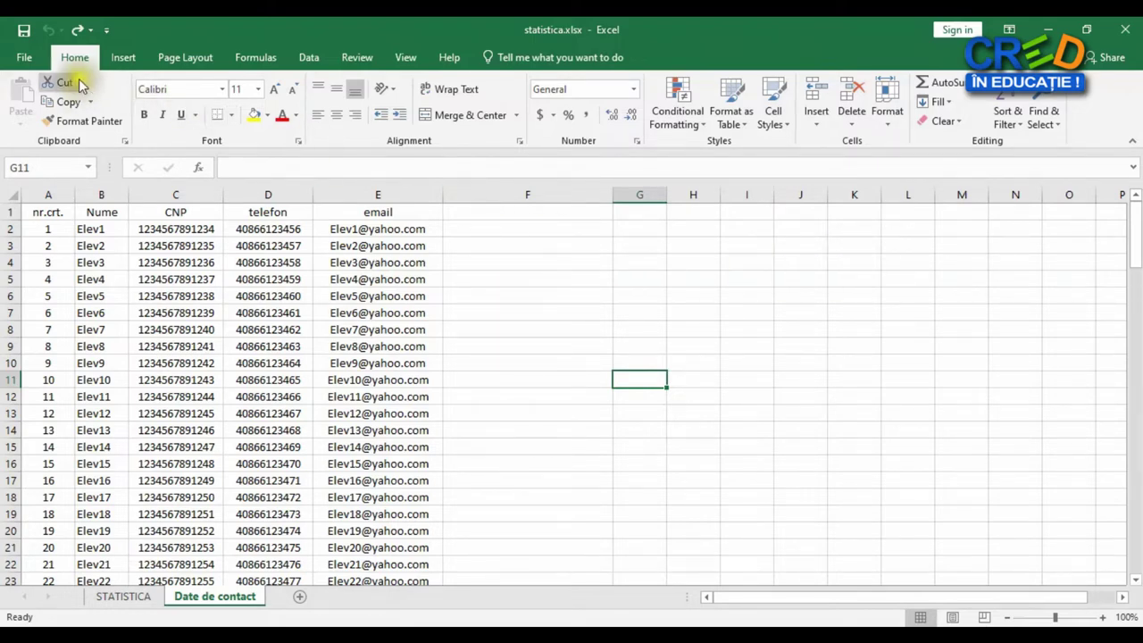
# - Add Clear Formats to the Quick Access Toolbar, then select the email addresses in column E
pyautogui.click(958, 122)
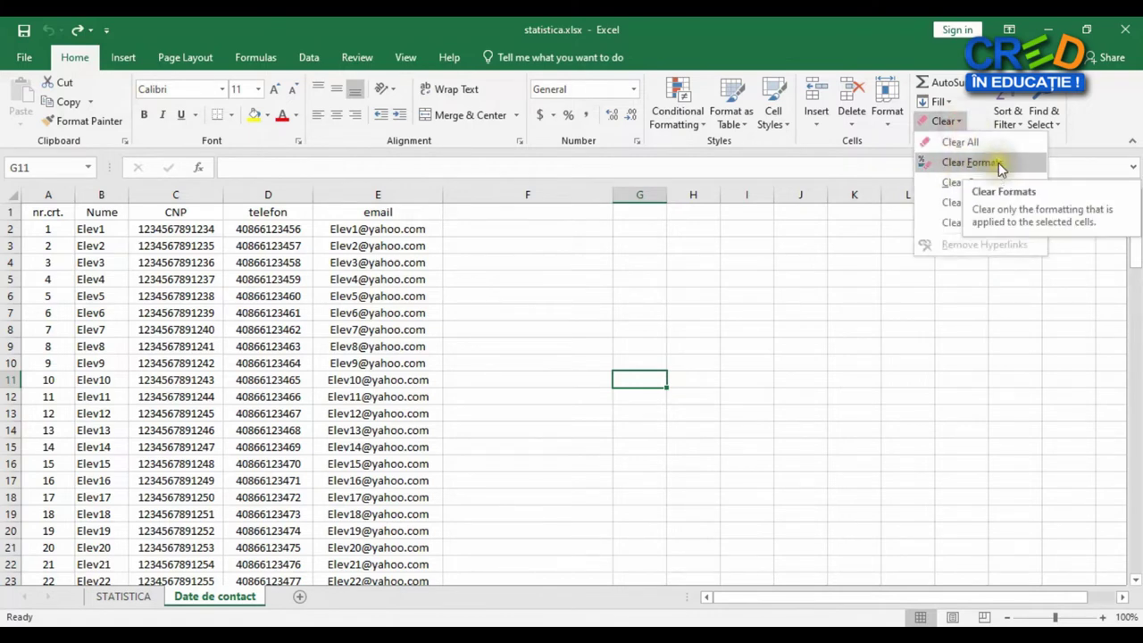
pyautogui.click(582, 334)
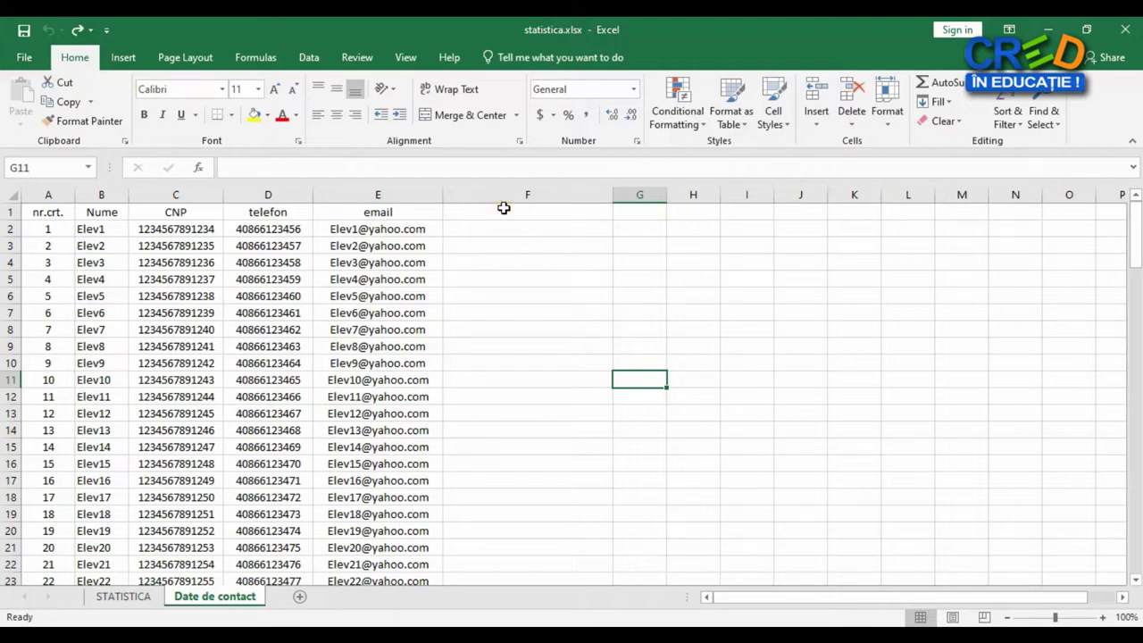
pyautogui.click(960, 123)
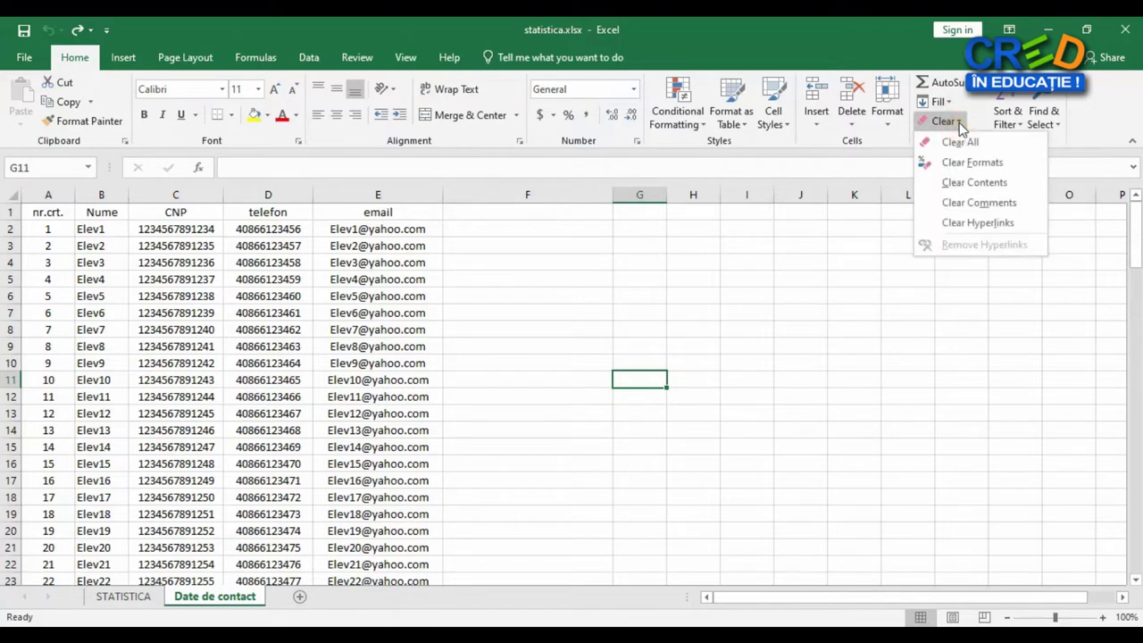
pyautogui.rightClick(990, 168)
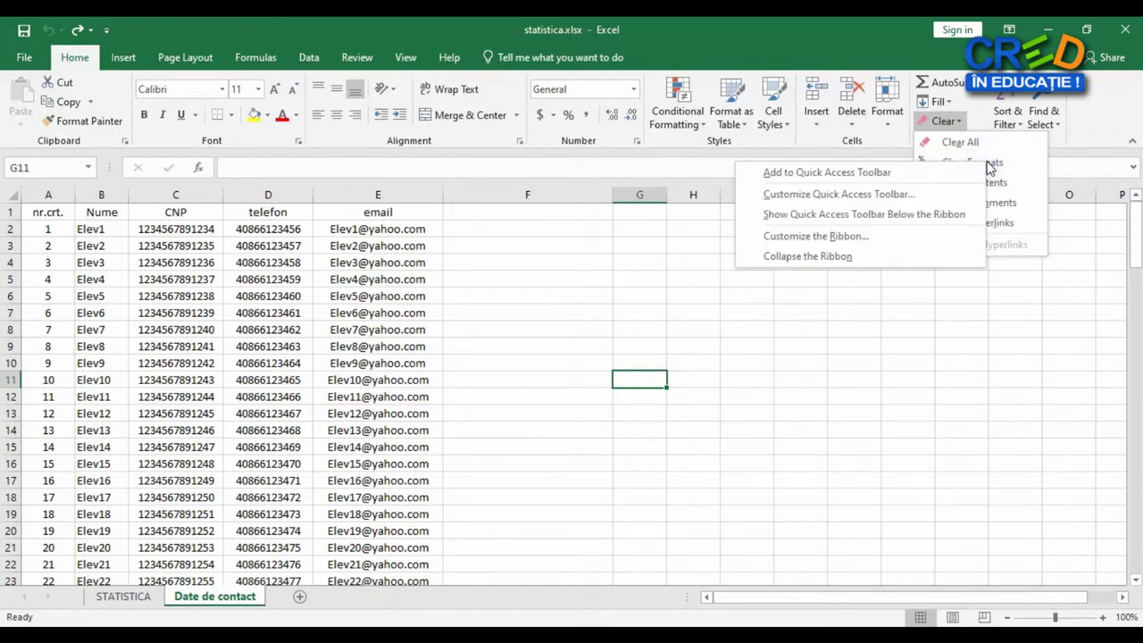
pyautogui.click(923, 178)
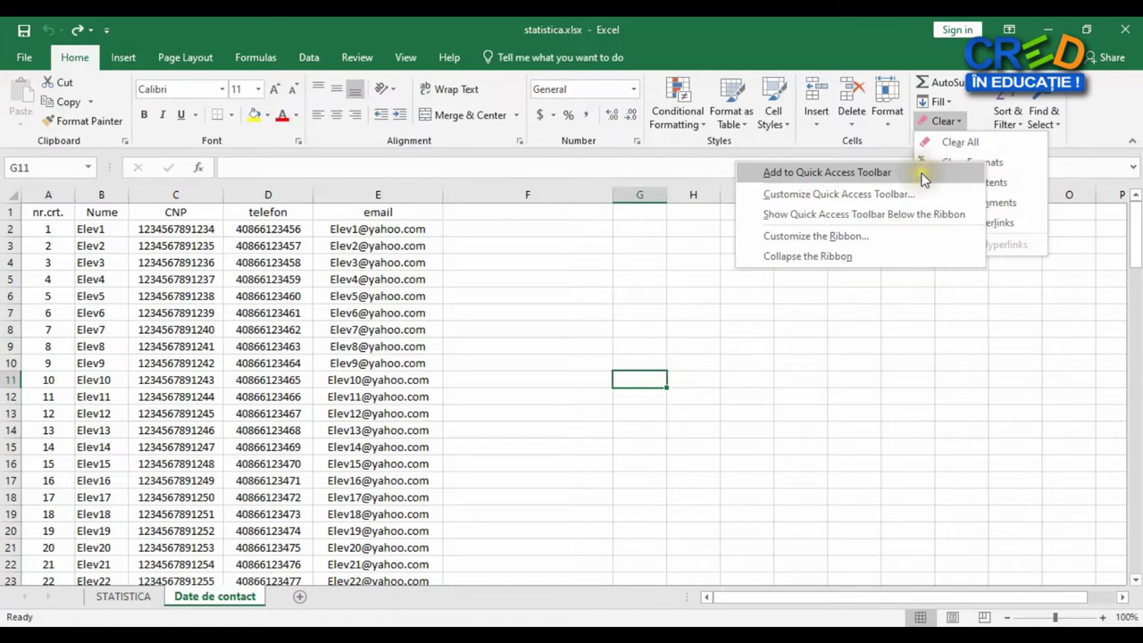
pyautogui.click(924, 175)
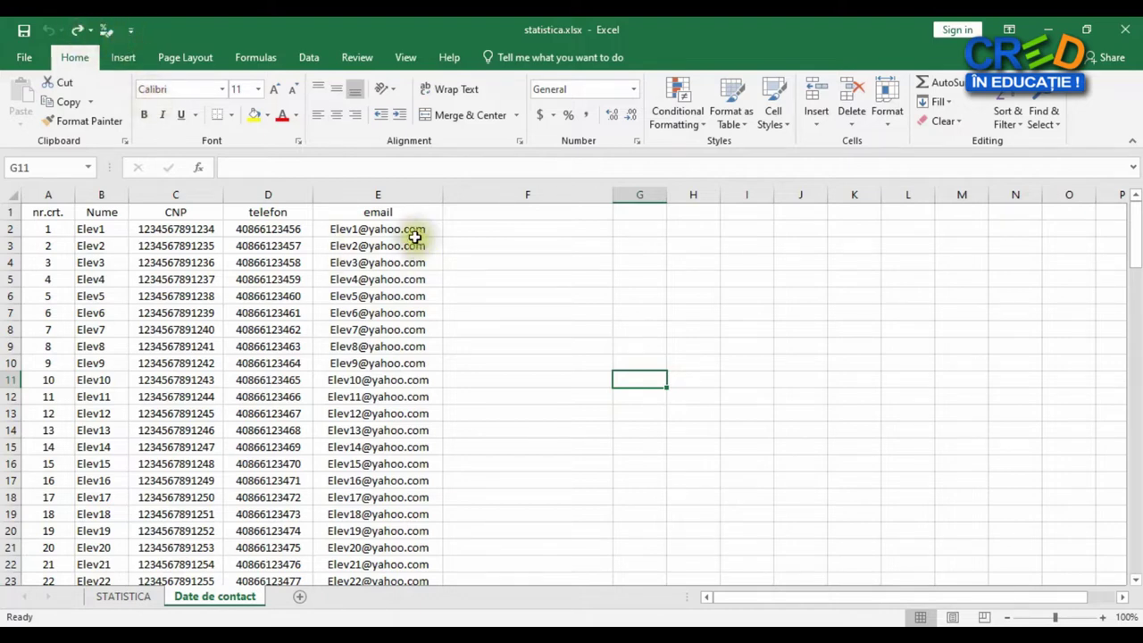
pyautogui.moveTo(415, 234); pyautogui.dragTo(393, 480)
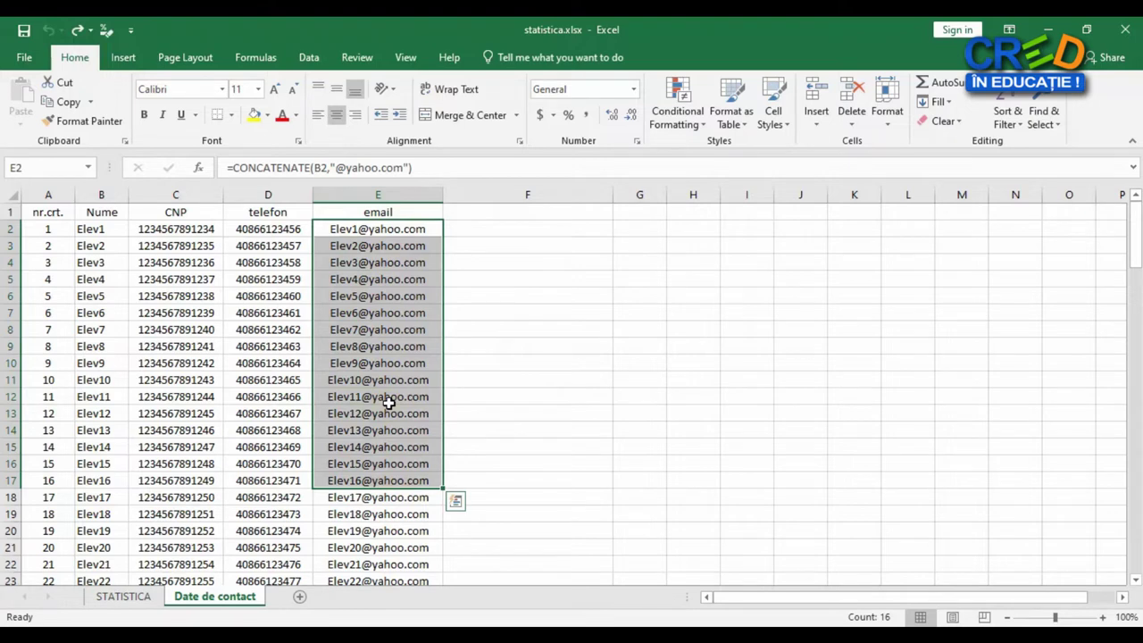
# - Clear the selected emails' formatting from the Quick Access Toolbar and reveal its Alt shortcut badges
pyautogui.click(105, 34)
pyautogui.click(527, 463)
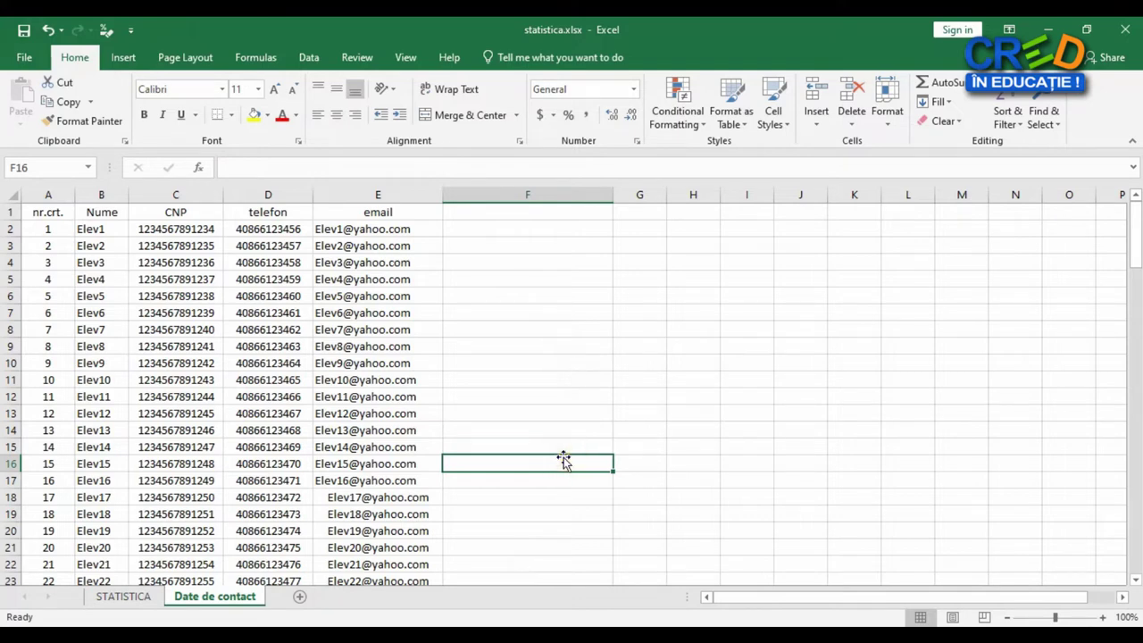
pyautogui.press('alt')
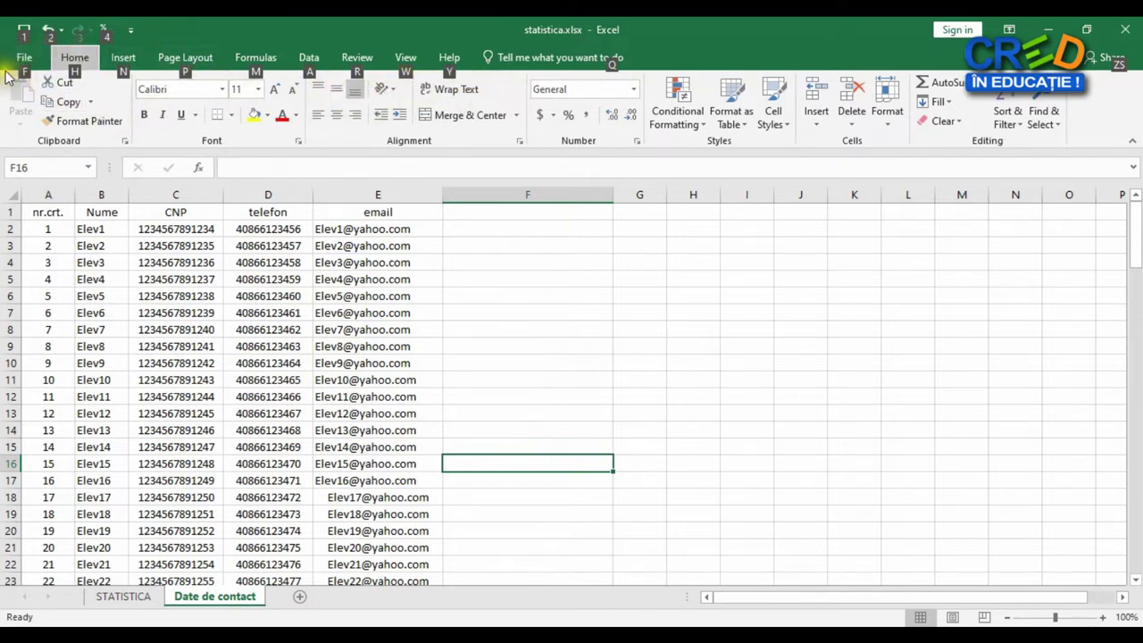
pyautogui.click(106, 40)
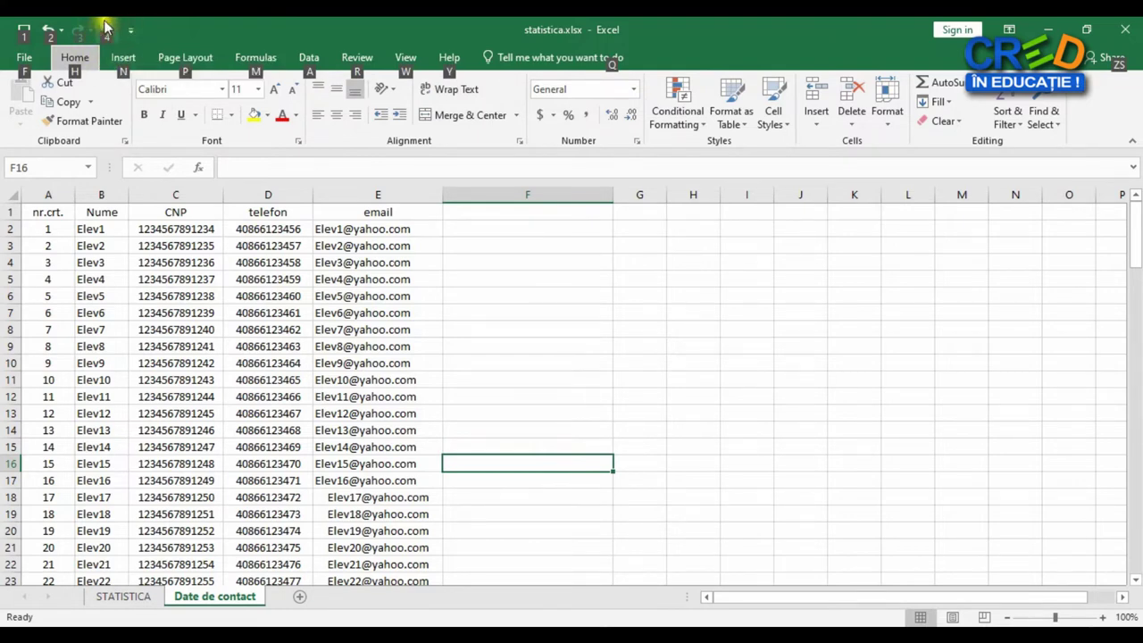
pyautogui.click(125, 35)
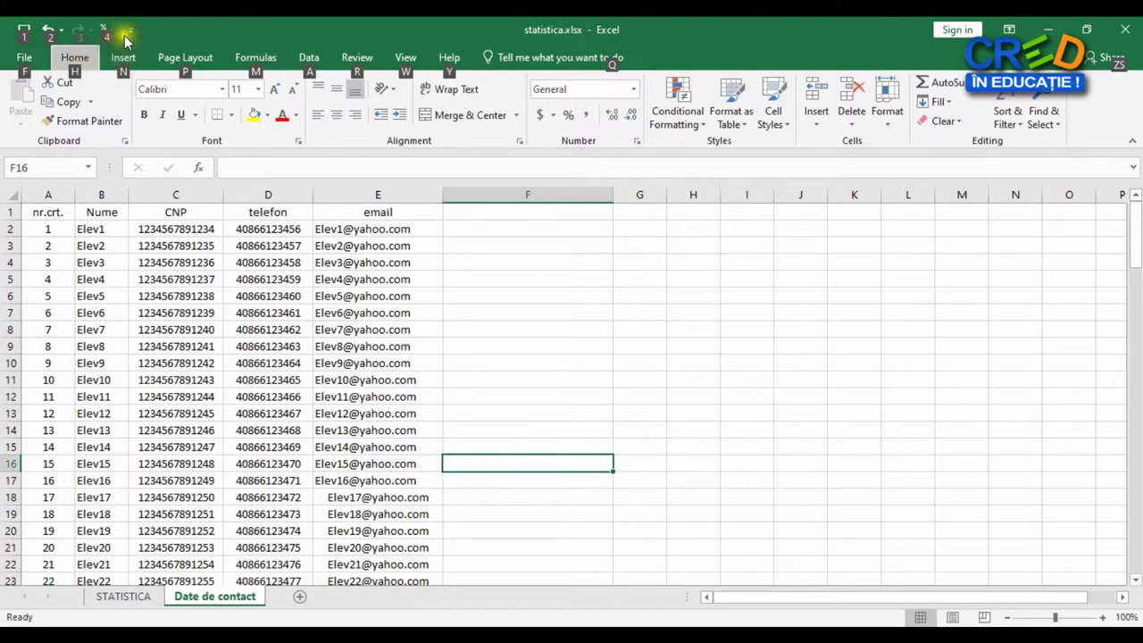
pyautogui.click(474, 378)
# - Reselect E2:E17 and clear its formatting with Alt+4, then select E18:E22
pyautogui.moveTo(394, 229); pyautogui.dragTo(378, 482)
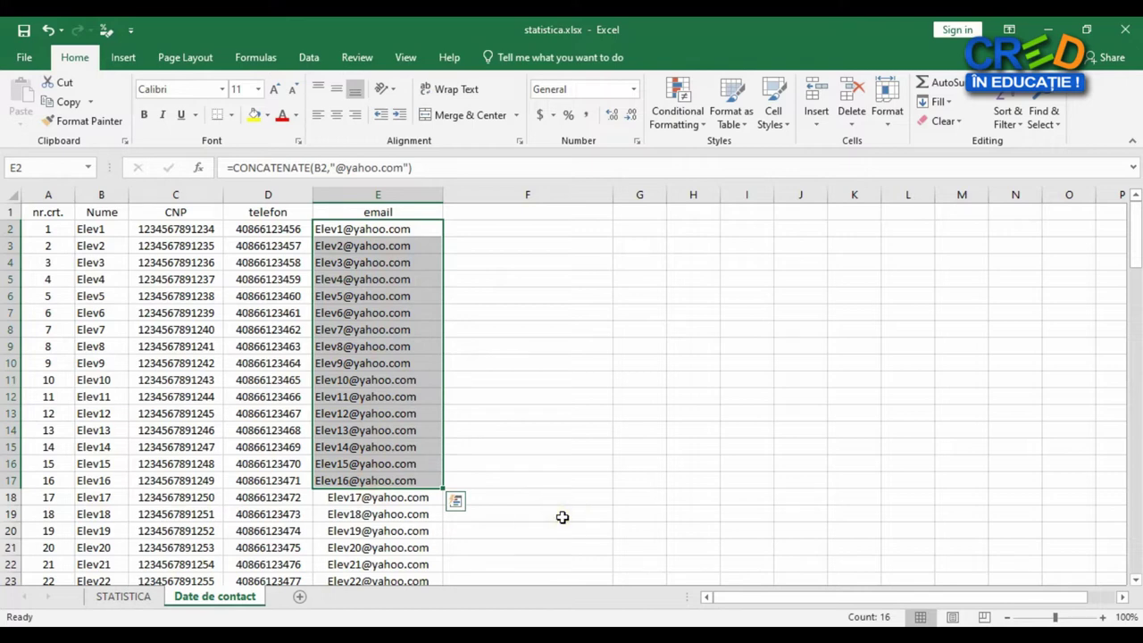
pyautogui.hotkey('alt', '4')
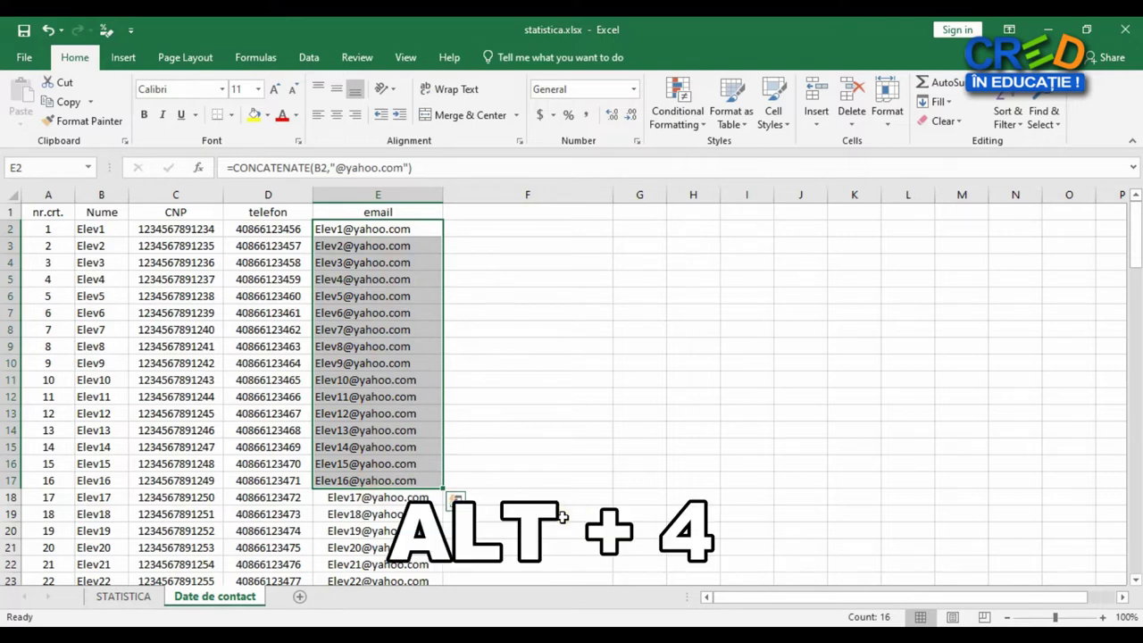
pyautogui.moveTo(396, 500); pyautogui.dragTo(394, 563)
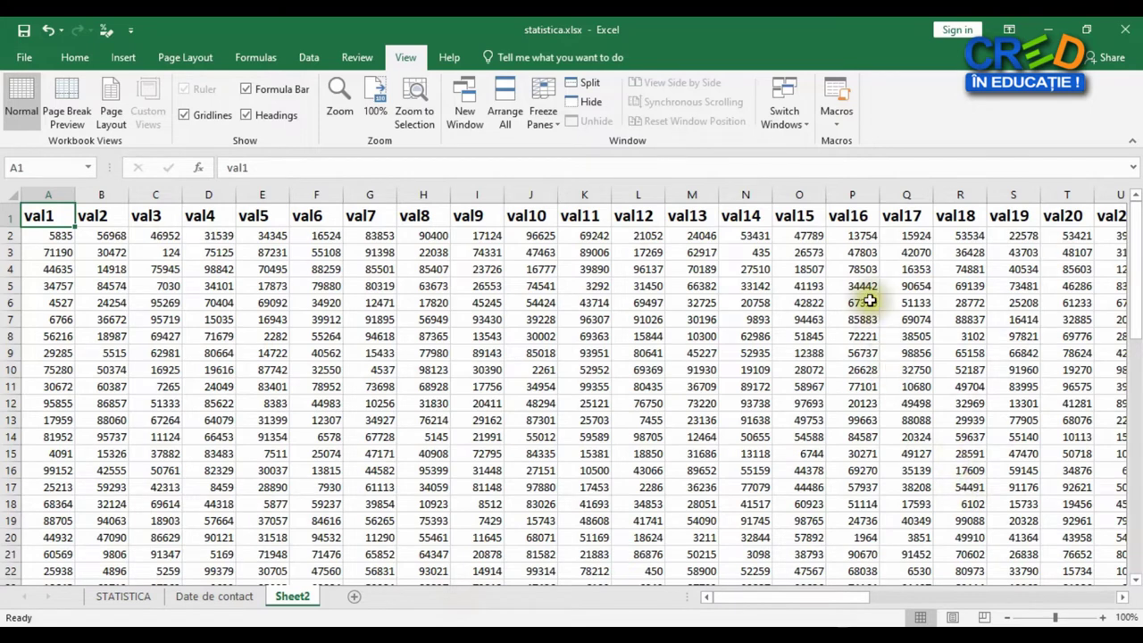
pyautogui.click(859, 235)
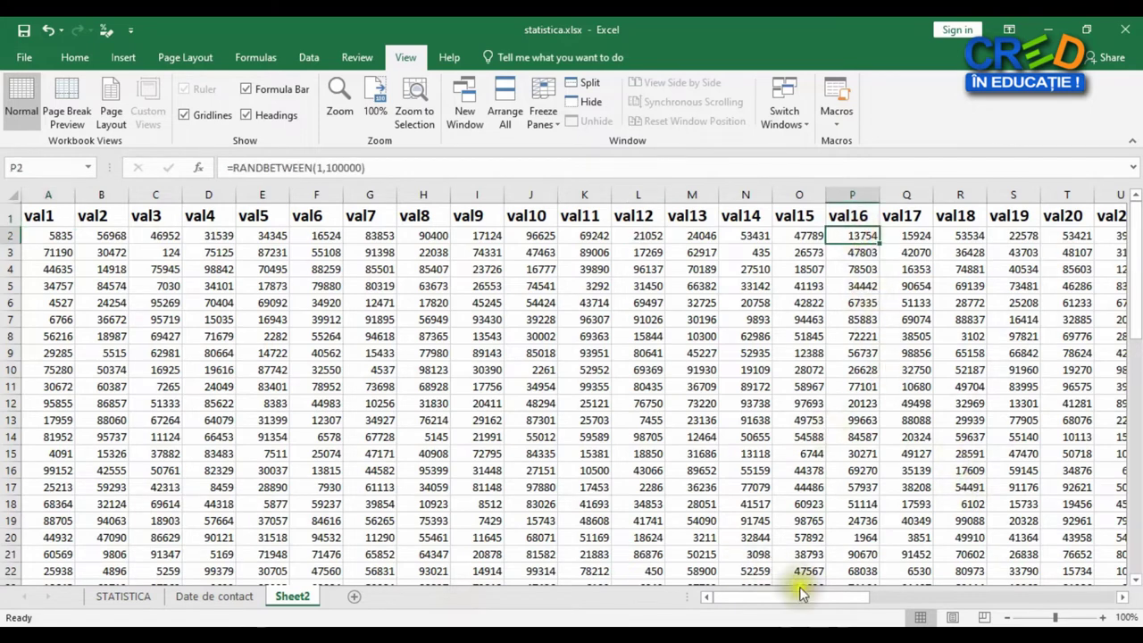
pyautogui.moveTo(801, 596); pyautogui.dragTo(989, 607)
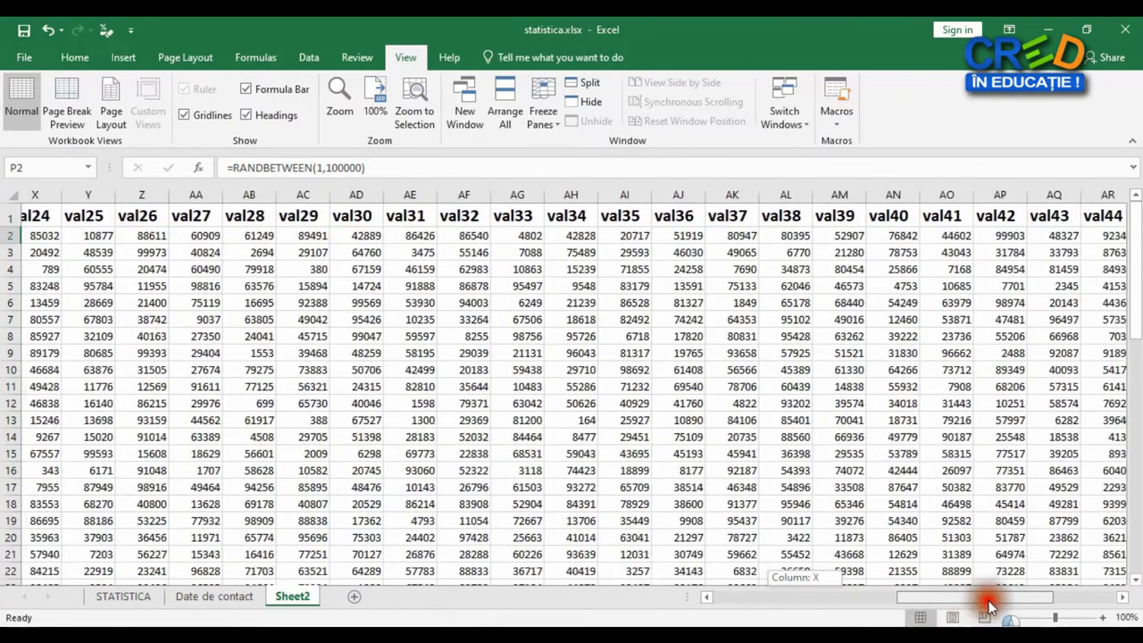
pyautogui.click(1025, 235)
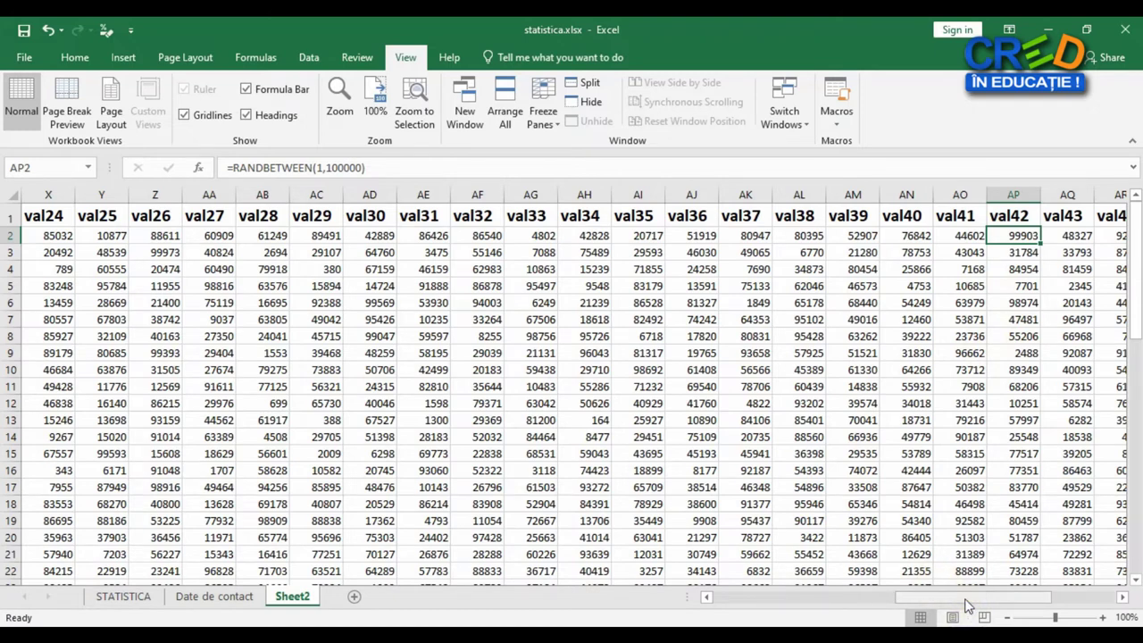
pyautogui.moveTo(967, 605); pyautogui.dragTo(785, 598)
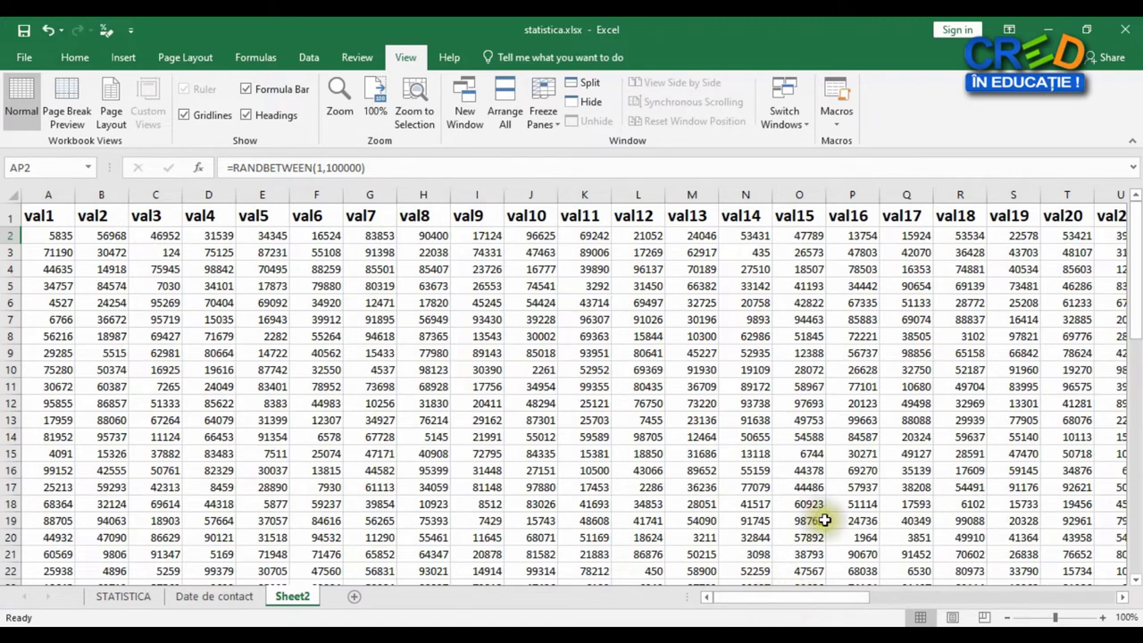
pyautogui.click(854, 188)
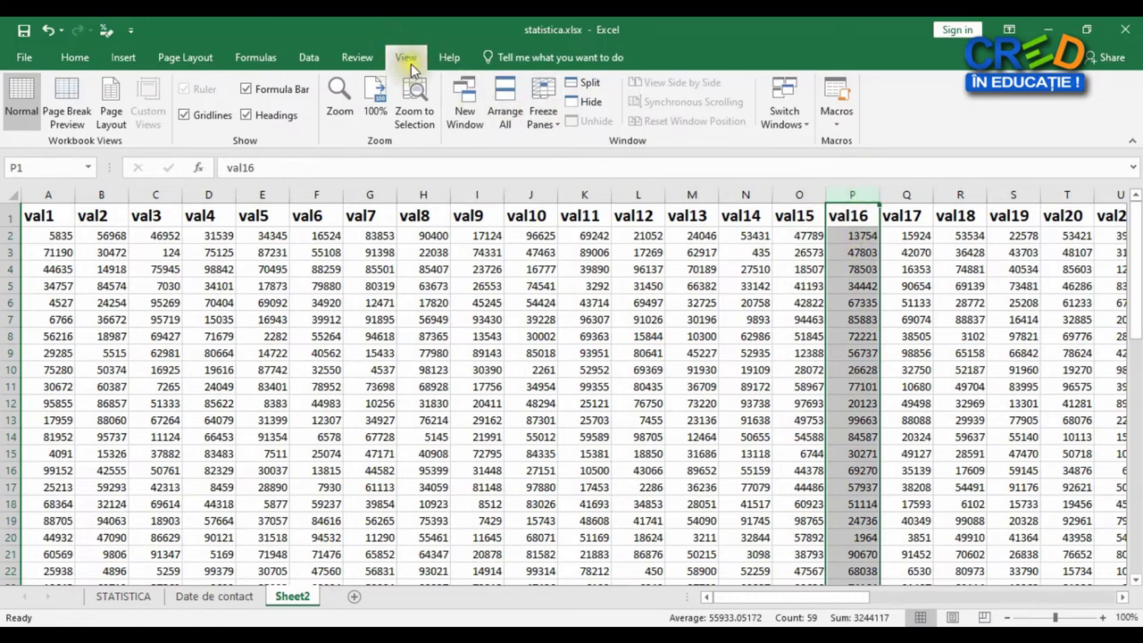
# - Split Sheet2 at column P to view val40 beside val16, then return to STATISTICA
pyautogui.click(590, 81)
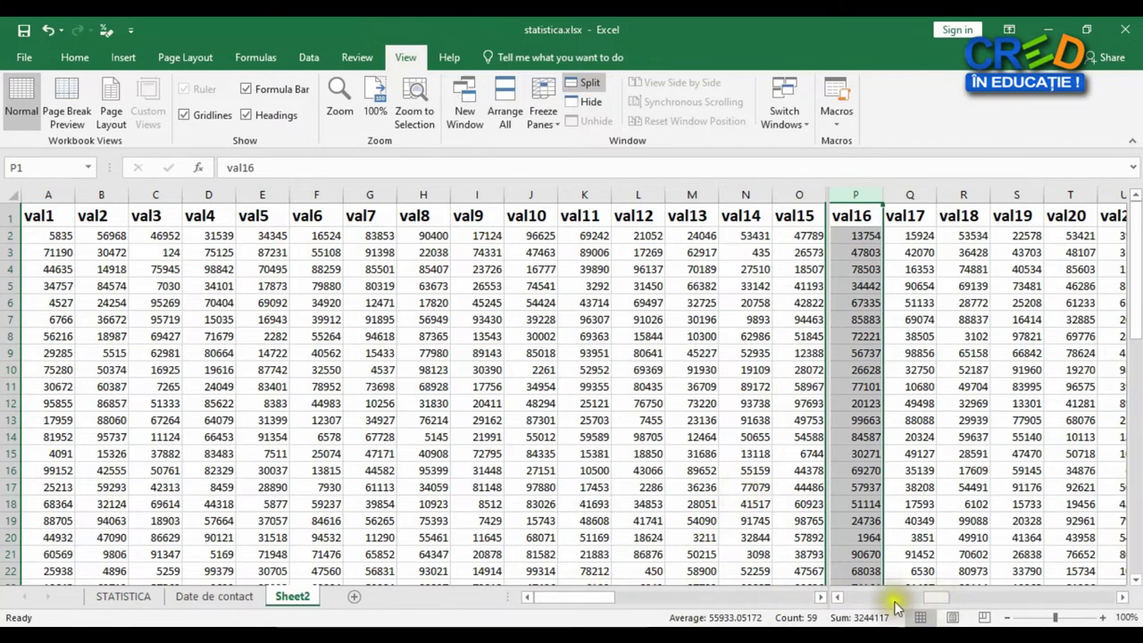
pyautogui.moveTo(579, 594); pyautogui.dragTo(716, 603)
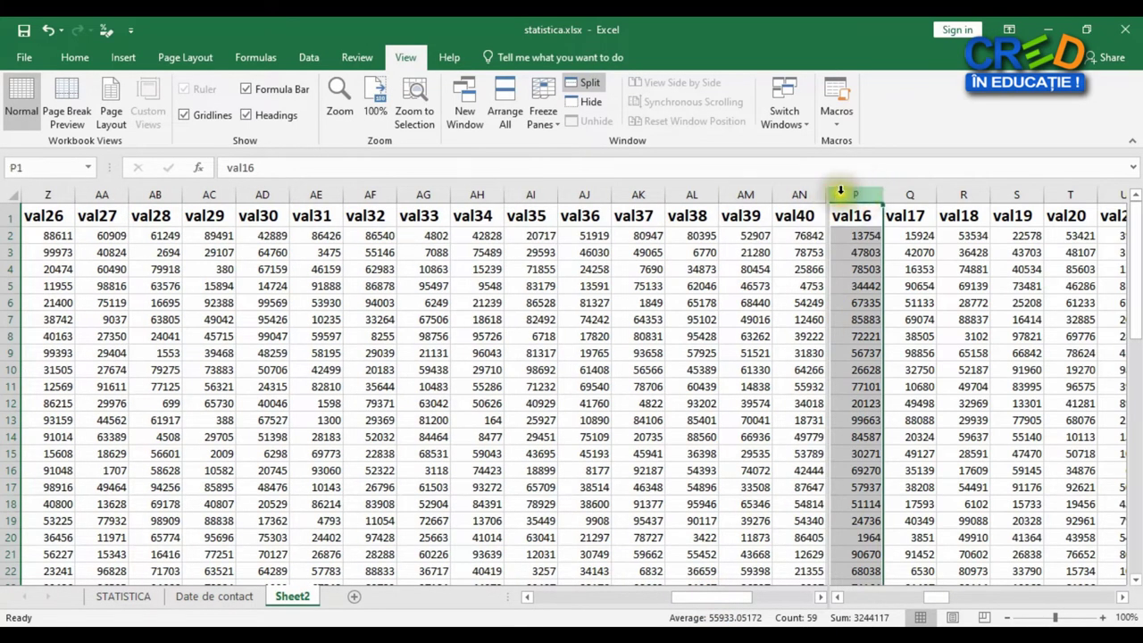
pyautogui.click(801, 190)
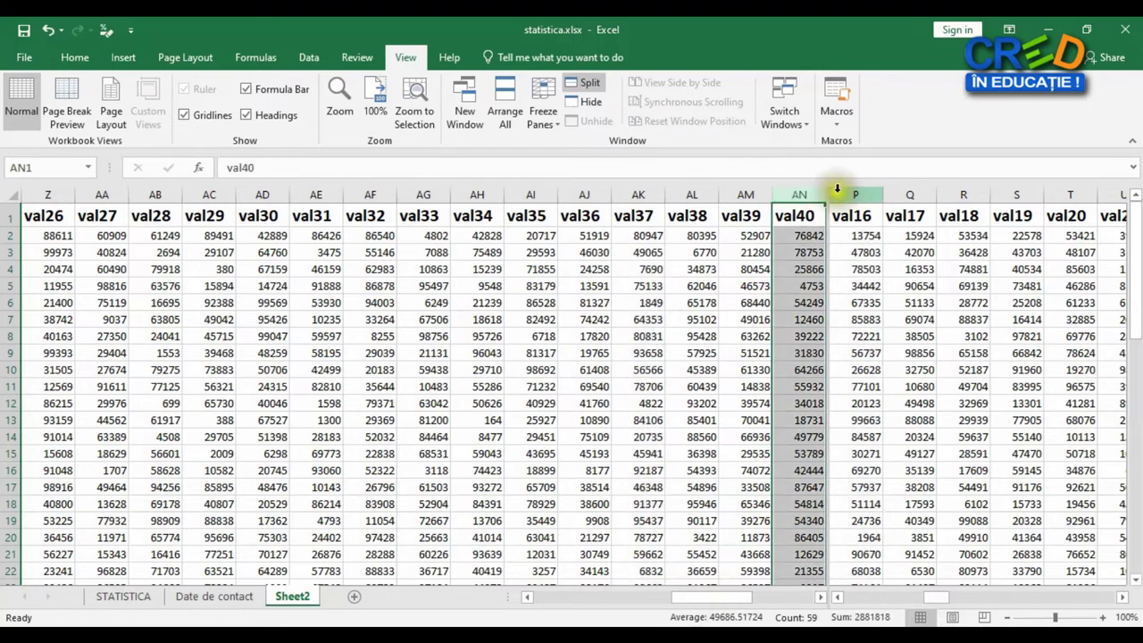
pyautogui.click(810, 190)
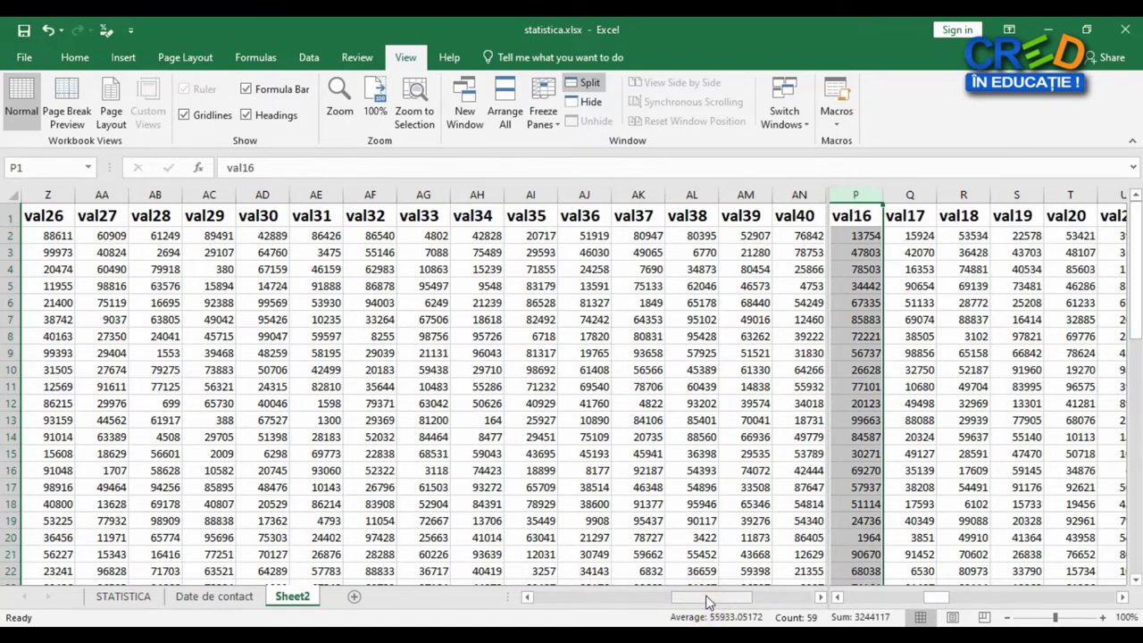
pyautogui.hotkey('ctrl', 'pageup')
pyautogui.hotkey('ctrl', 'pageup')
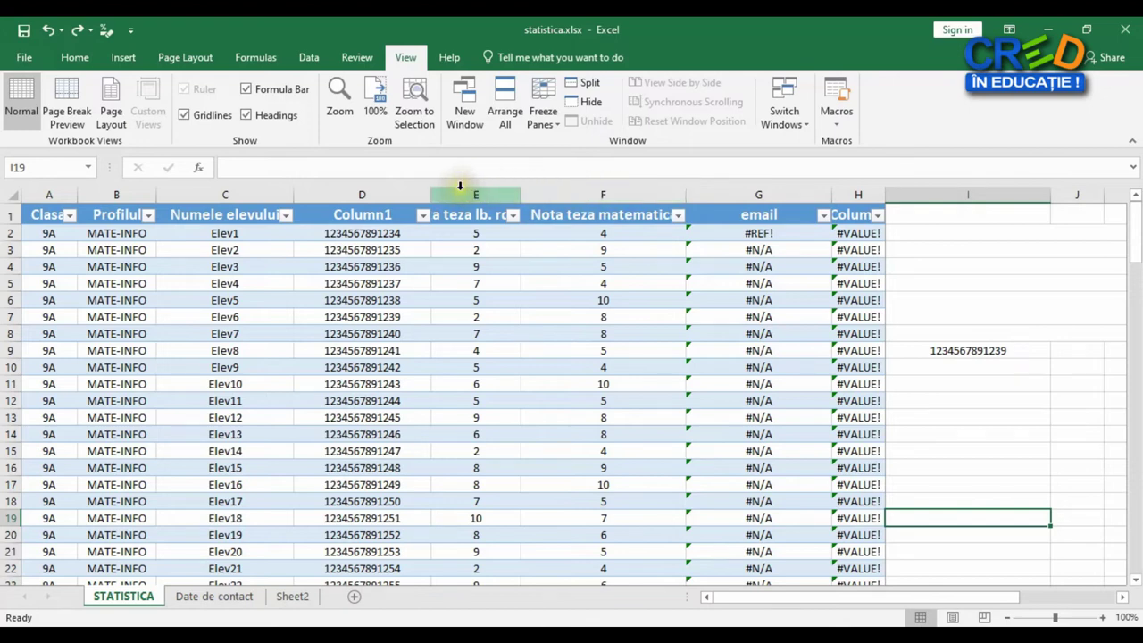
# - Move the Nota teza matematica column from F into E, ahead of Nota teza lb. romana
pyautogui.click(629, 193)
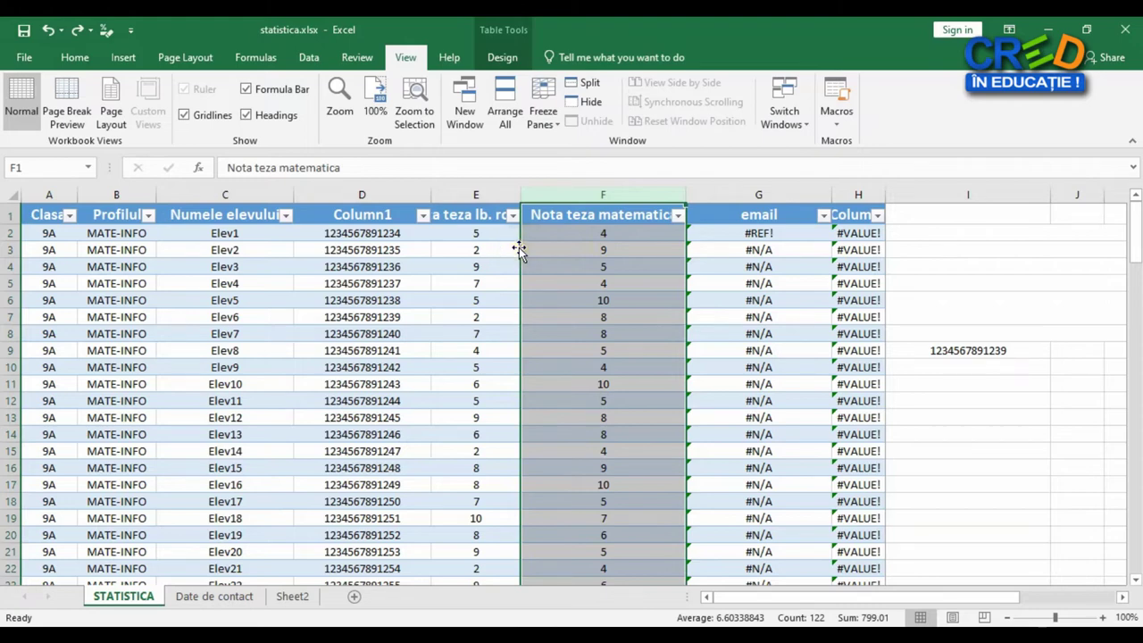
pyautogui.moveTo(518, 249)
pyautogui.mouseDown()
pyautogui.moveTo(436, 251)
pyautogui.moveTo(437, 378)
pyautogui.mouseUp()
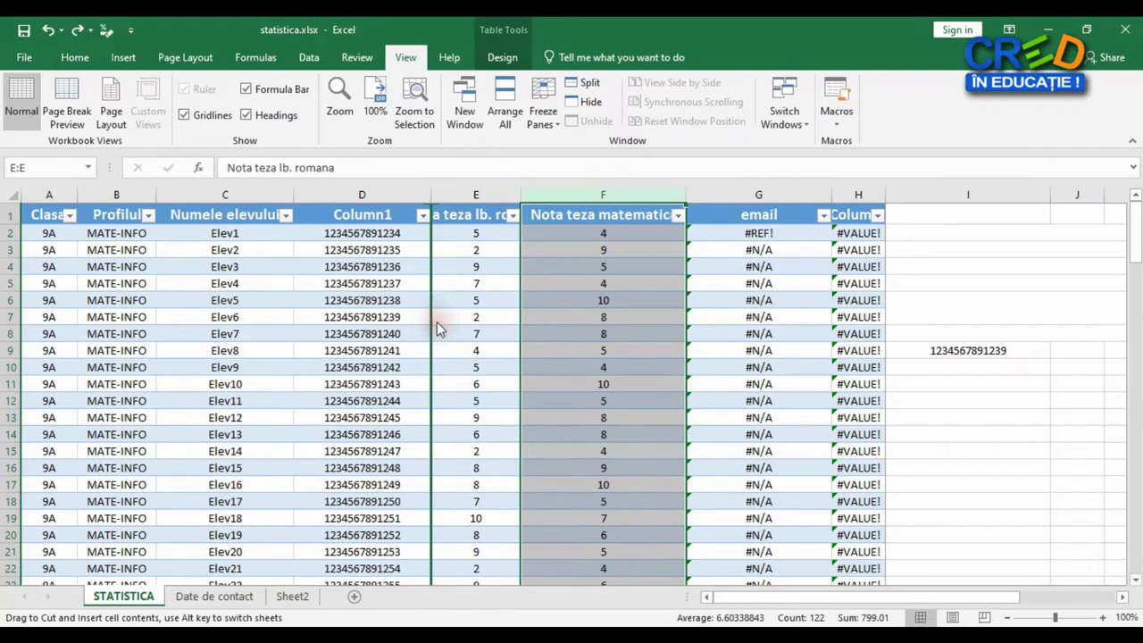
pyautogui.moveTo(438, 323); pyautogui.dragTo(437, 323)
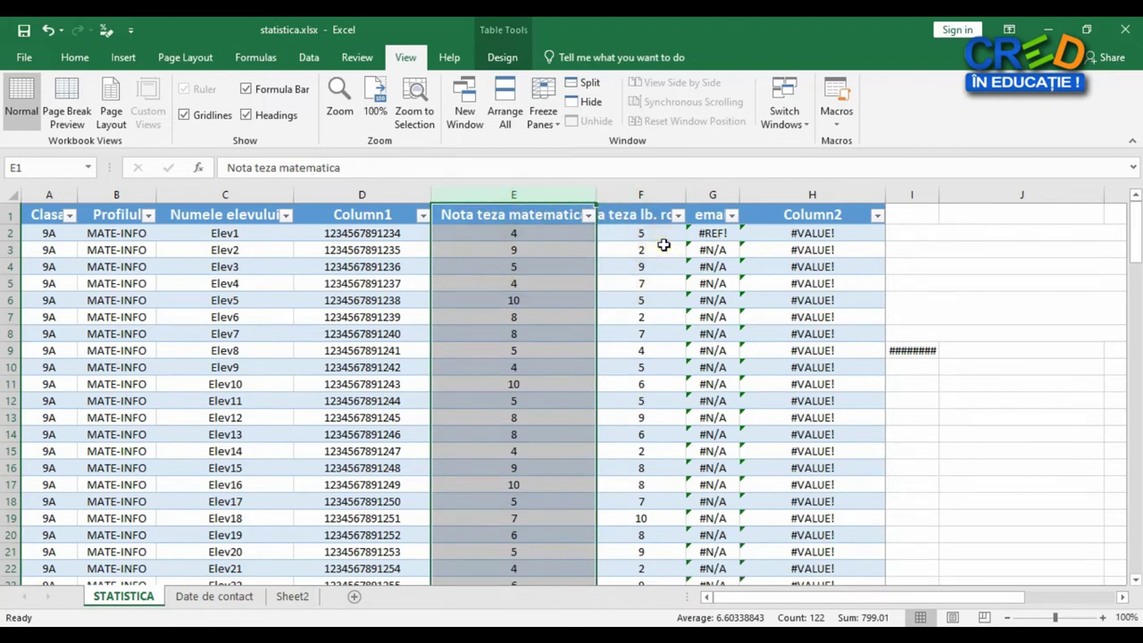
pyautogui.click(123, 335)
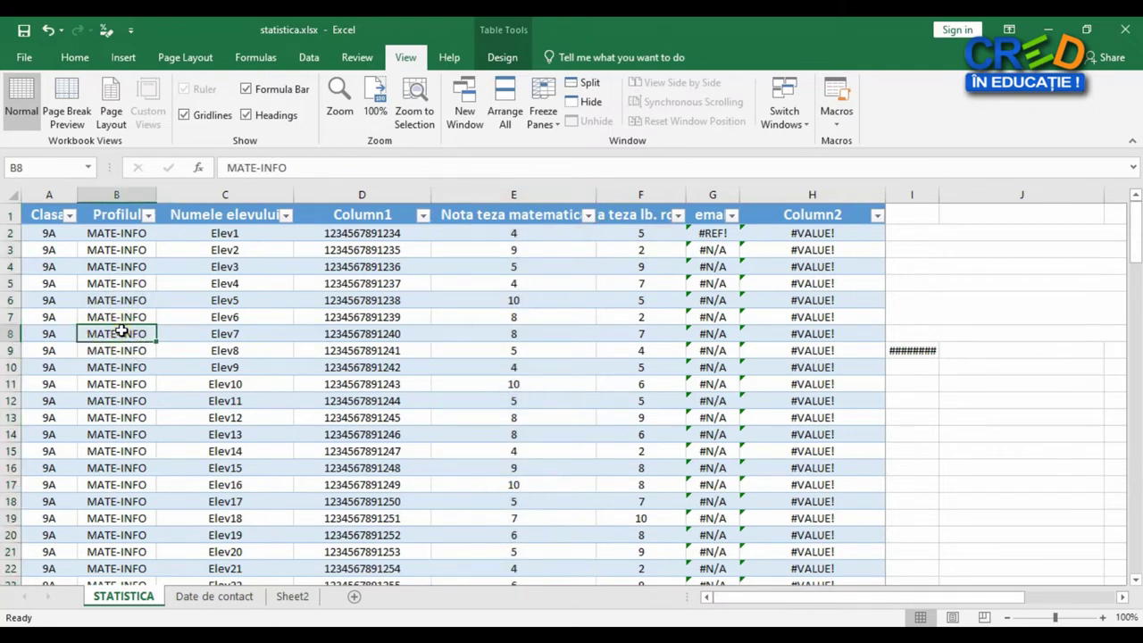
# - Move the Elev1 row from row 2 down to row 10, just below Elev9
pyautogui.click(49, 234)
pyautogui.click(218, 241)
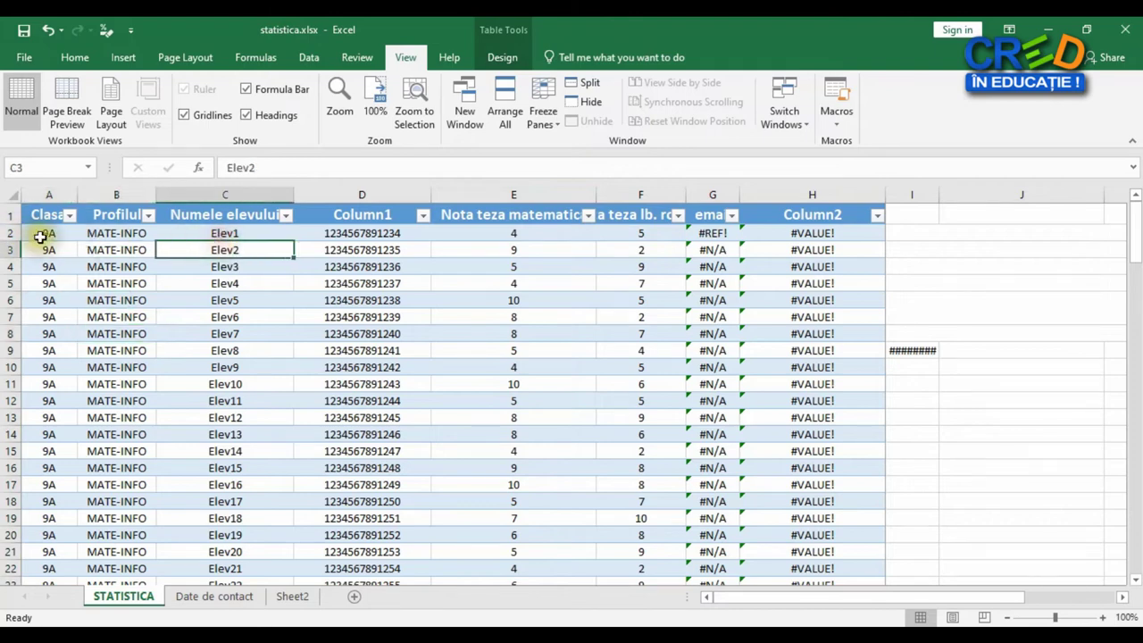
pyautogui.click(12, 233)
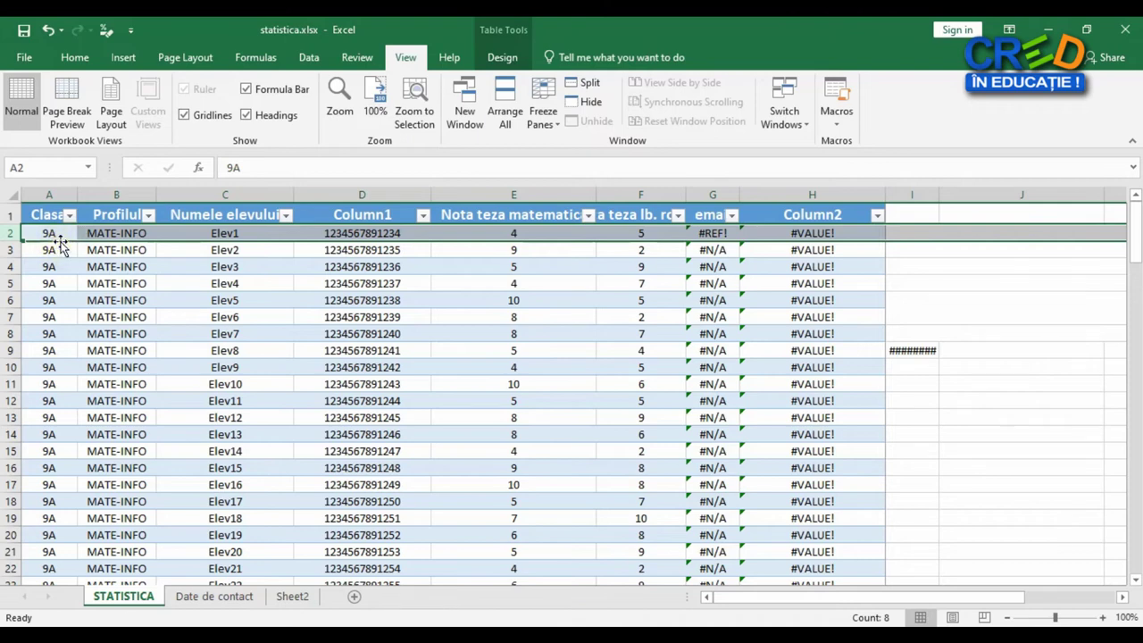
pyautogui.moveTo(61, 249); pyautogui.dragTo(56, 389)
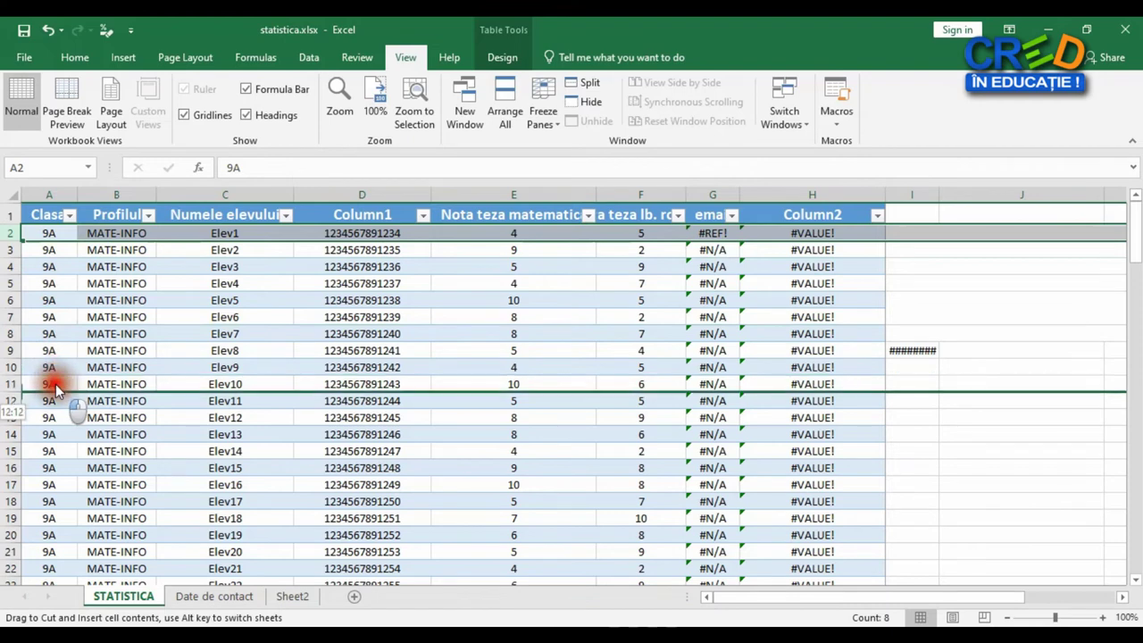
pyautogui.moveTo(55, 384); pyautogui.dragTo(53, 376)
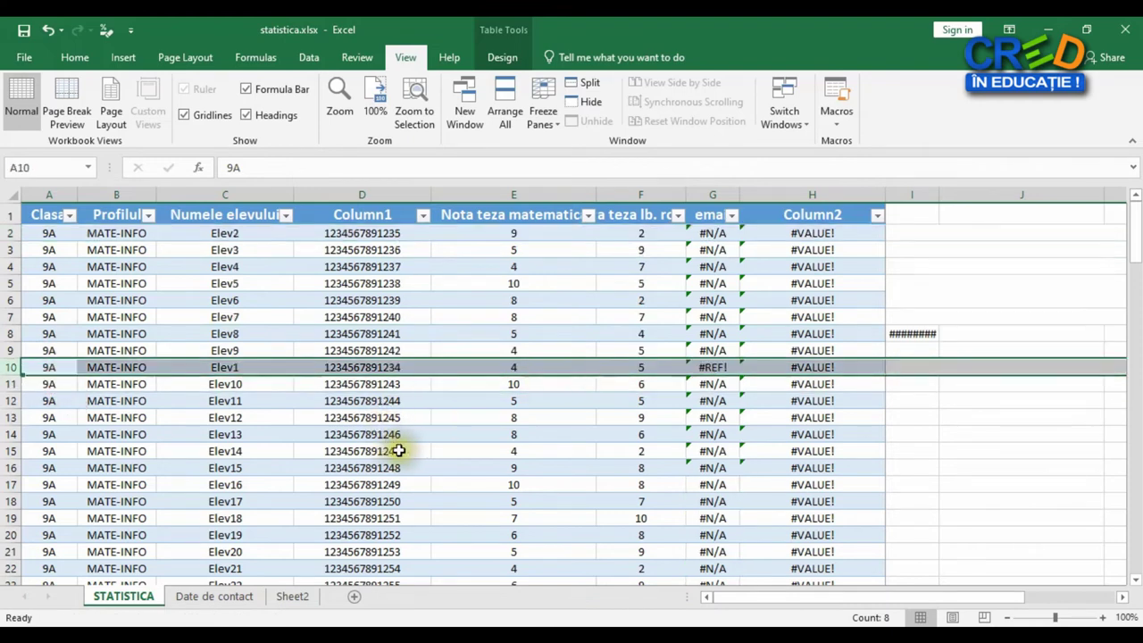
pyautogui.click(206, 418)
pyautogui.click(241, 373)
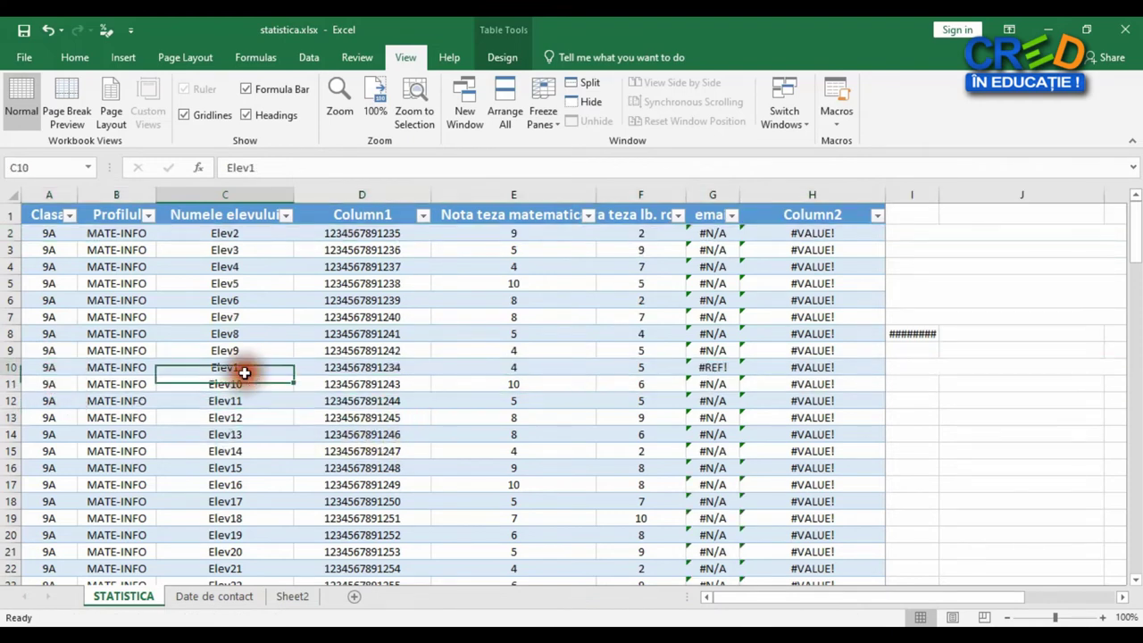
pyautogui.click(11, 367)
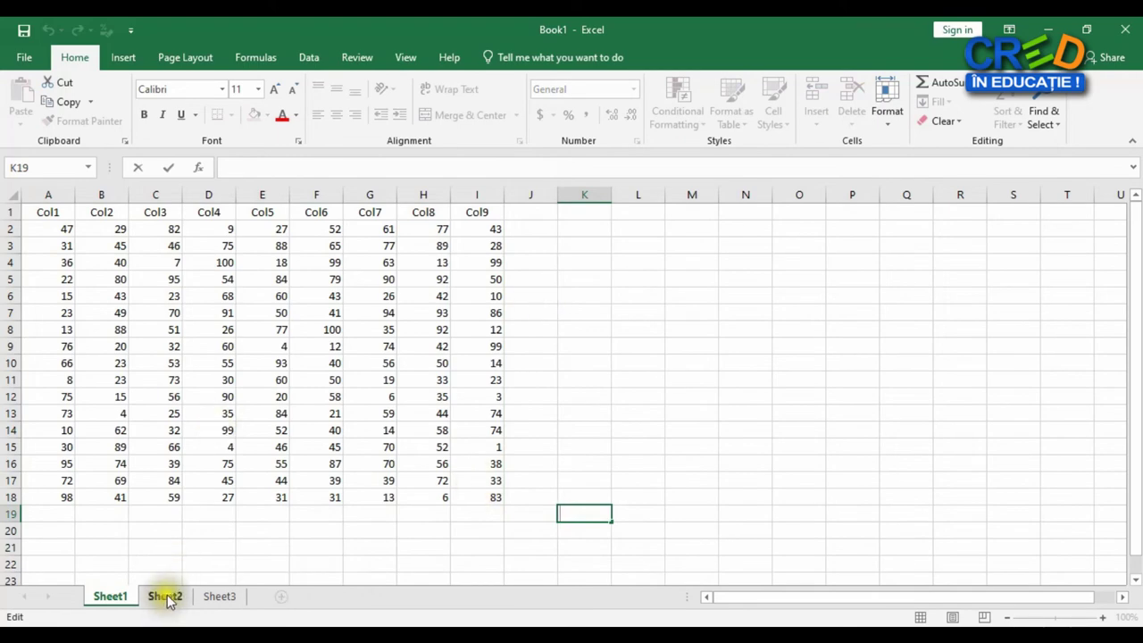
pyautogui.moveTo(169, 602); pyautogui.dragTo(176, 608)
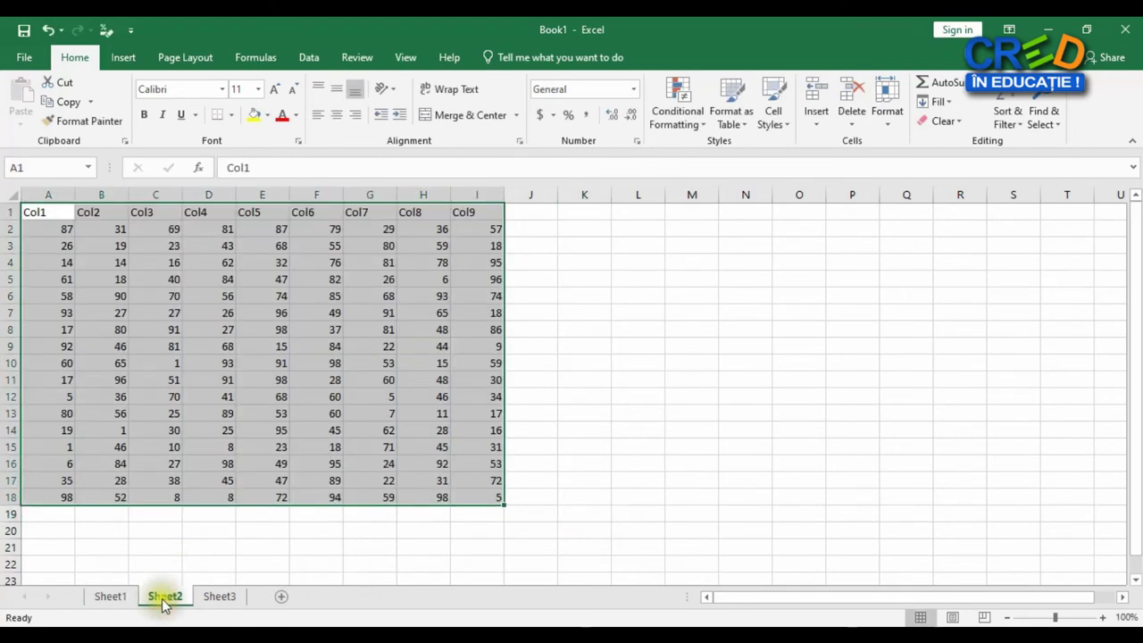
pyautogui.click(38, 231)
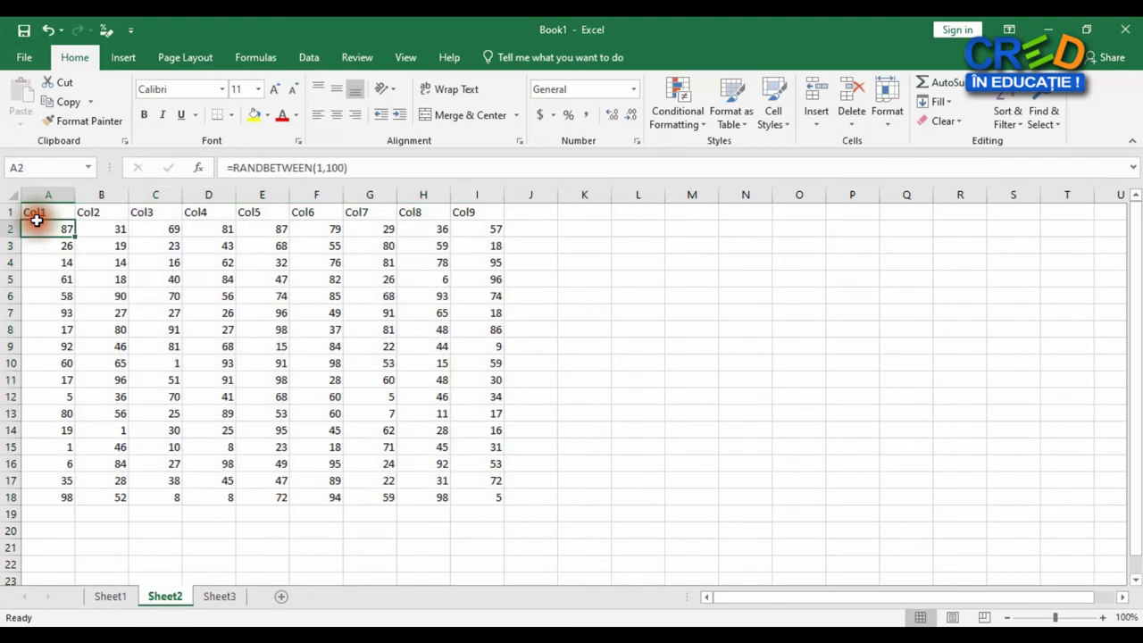
pyautogui.click(222, 598)
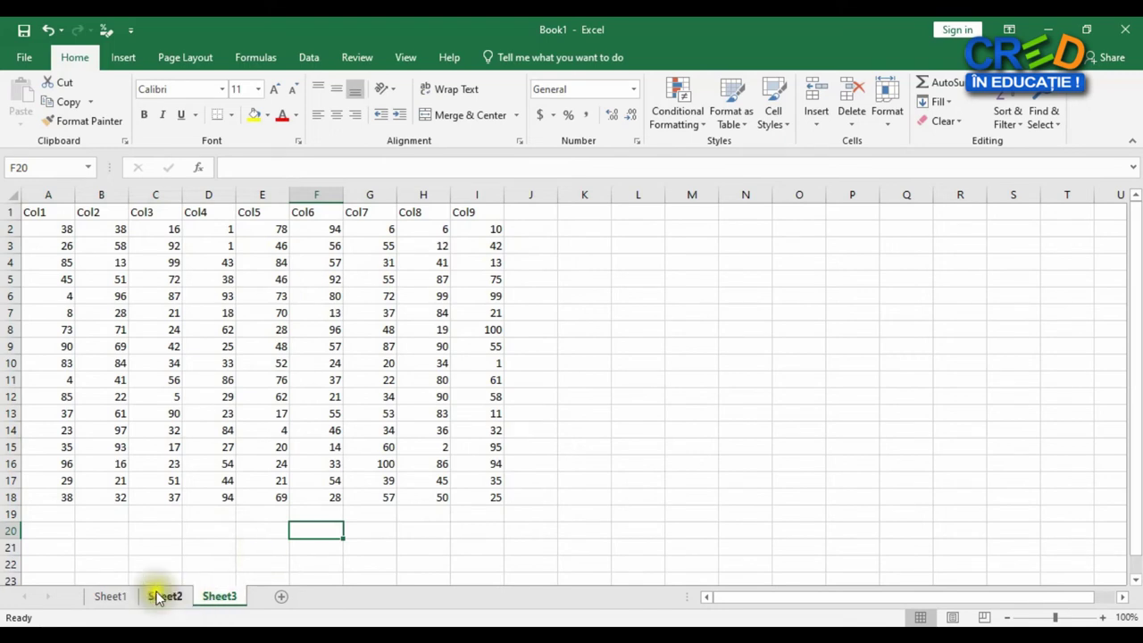
pyautogui.click(110, 596)
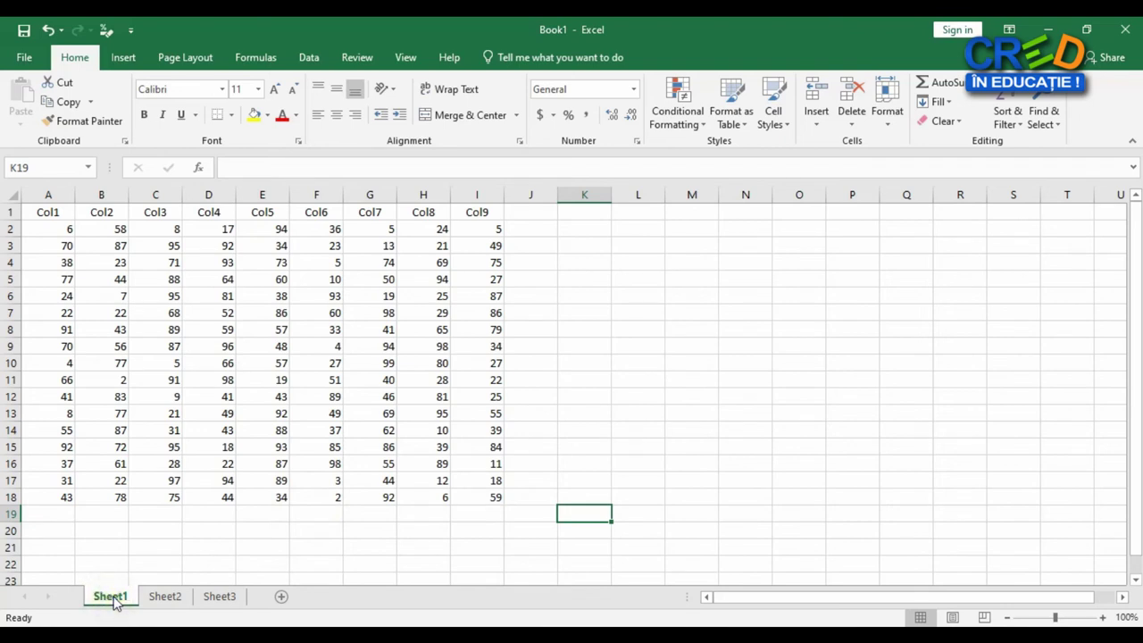
# - With Sheet1–Sheet3 grouped, make header row 1 bold, 14 pt and centred, then ungroup
pyautogui.keyDown('shift'); pyautogui.click(230, 603); pyautogui.keyUp('shift')
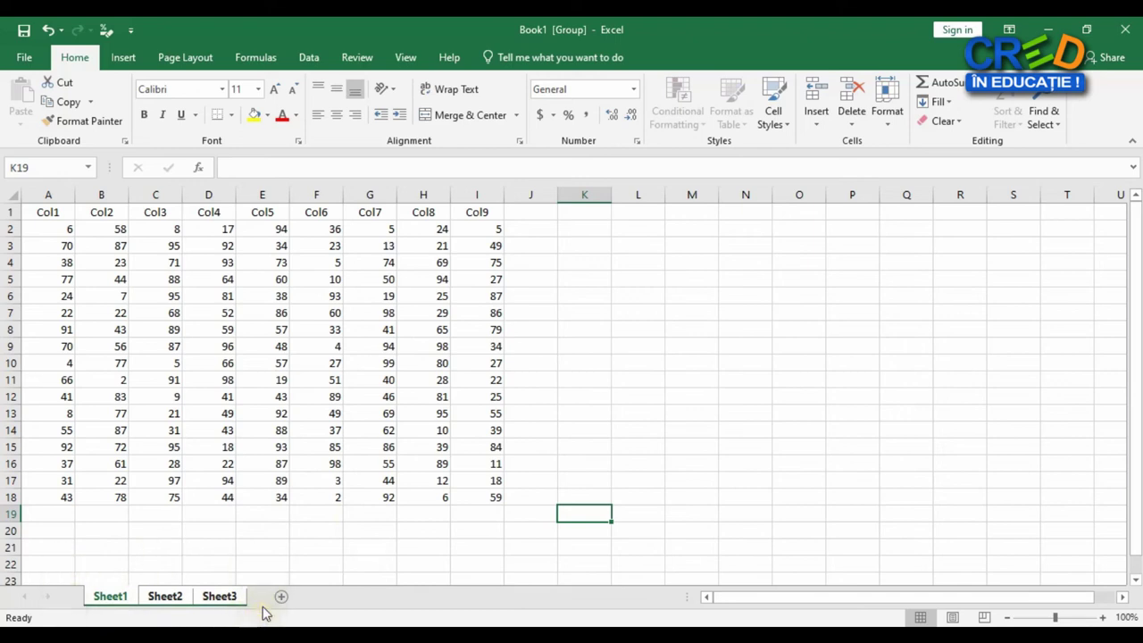
pyautogui.click(225, 595)
pyautogui.click(7, 212)
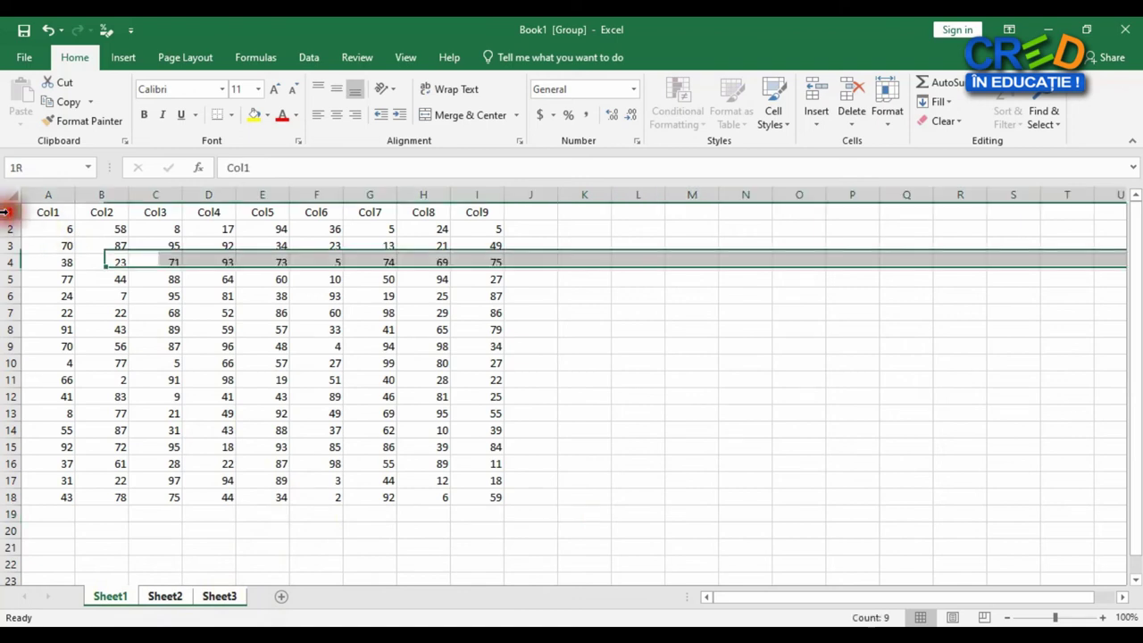
pyautogui.click(145, 117)
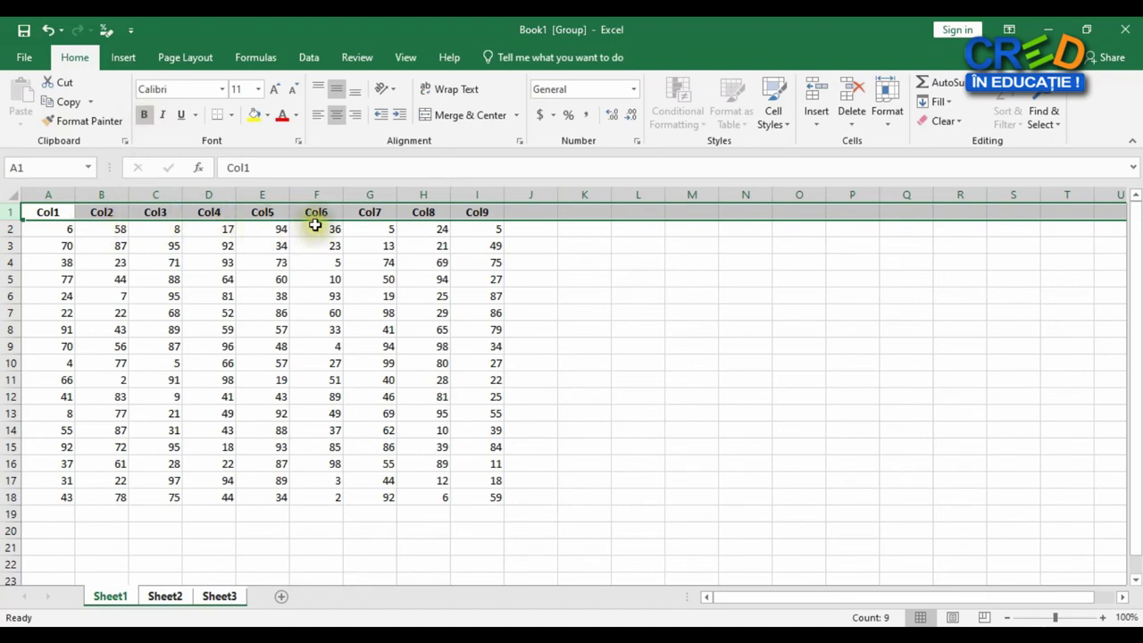
pyautogui.click(278, 92)
pyautogui.click(278, 92)
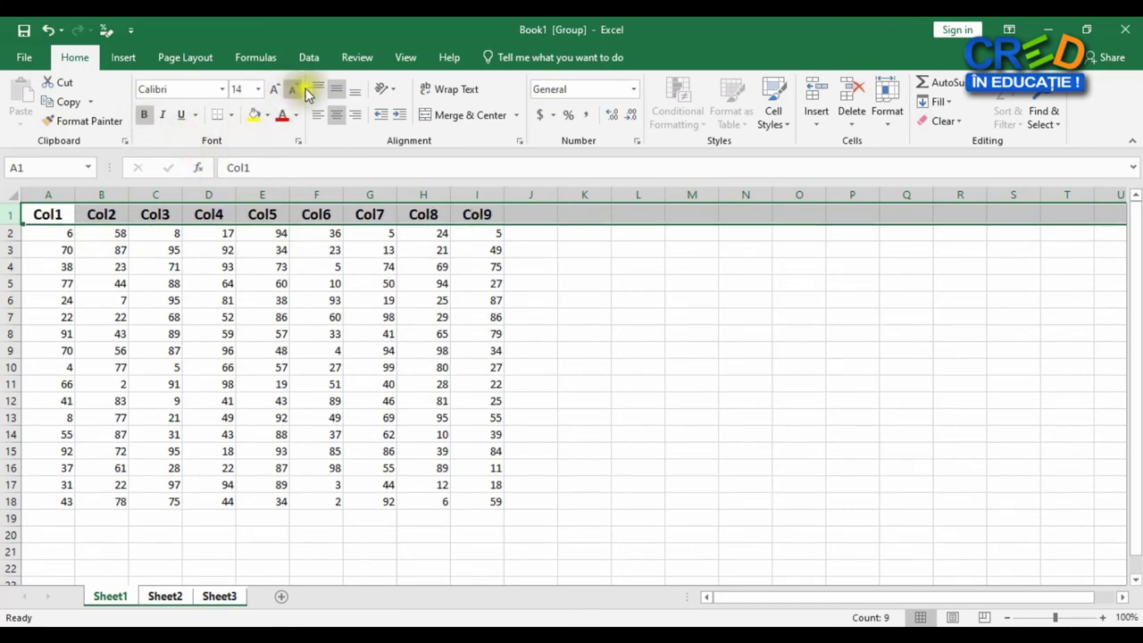
pyautogui.click(353, 114)
pyautogui.click(334, 117)
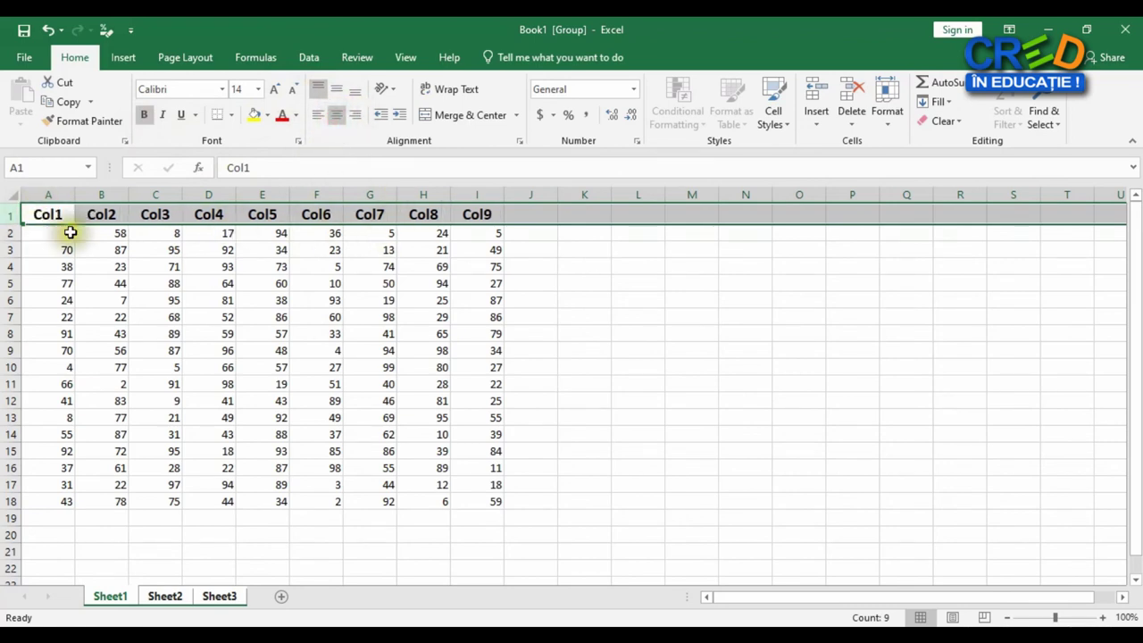
pyautogui.click(106, 598)
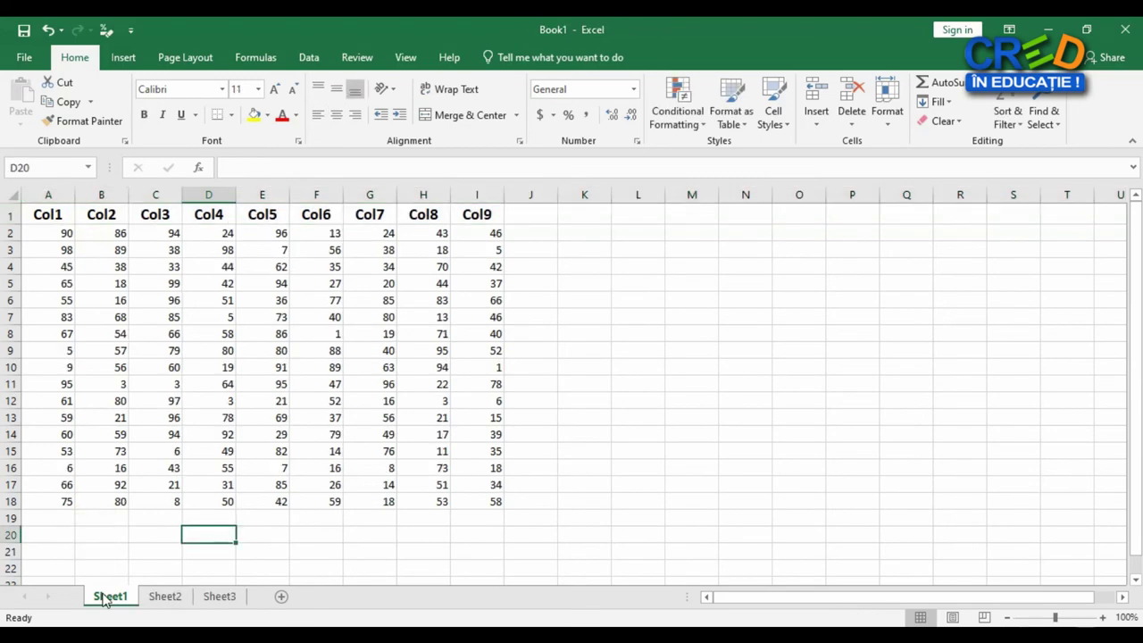
# - Check Sheet1, Sheet2 and Sheet3 for the bold, centred Col1–Col9 headers
pyautogui.click(167, 598)
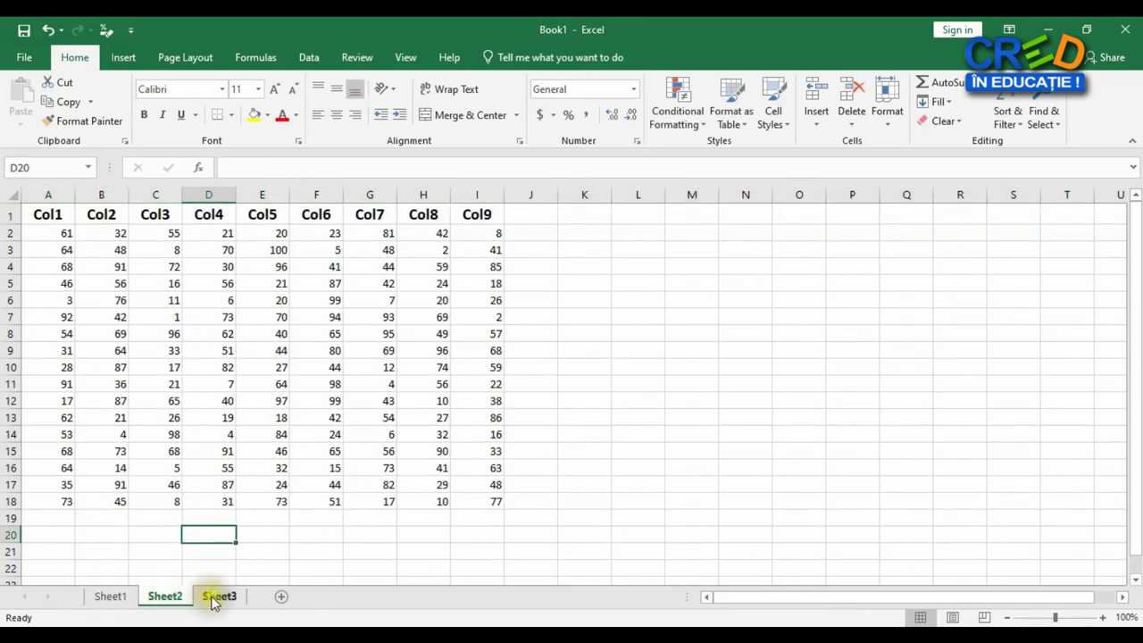
pyautogui.click(215, 598)
pyautogui.click(164, 597)
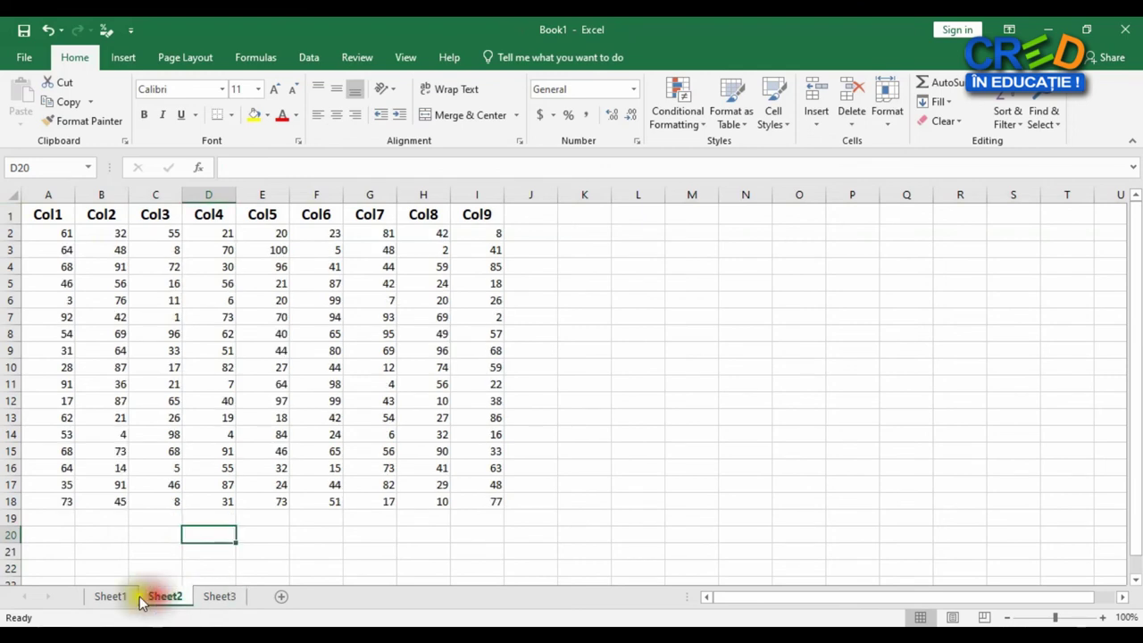
pyautogui.click(109, 596)
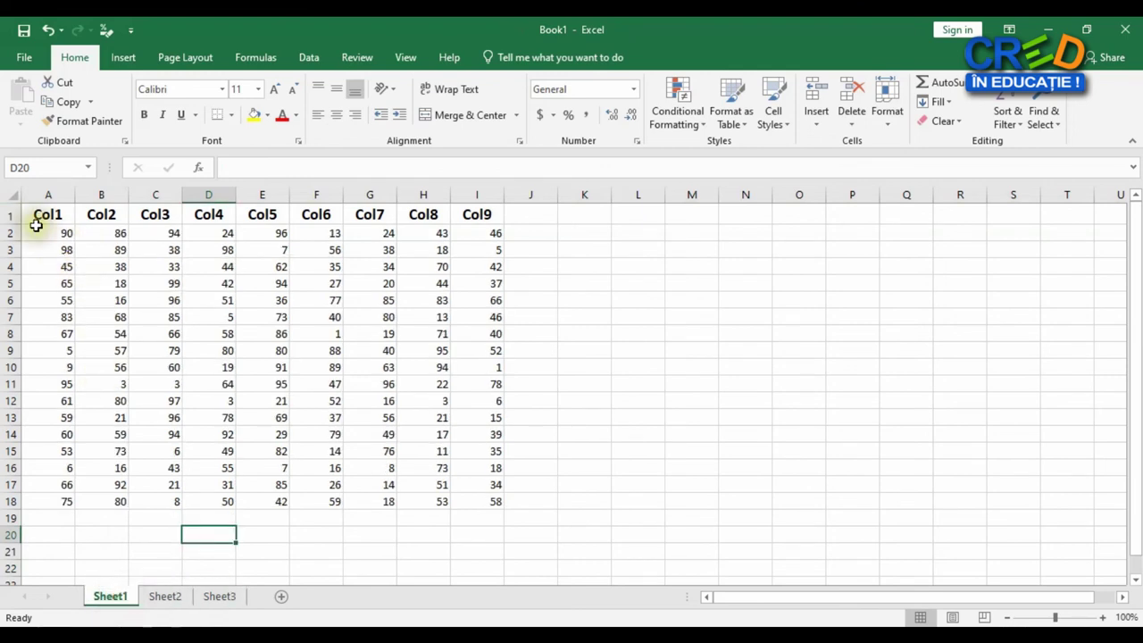
pyautogui.click(164, 595)
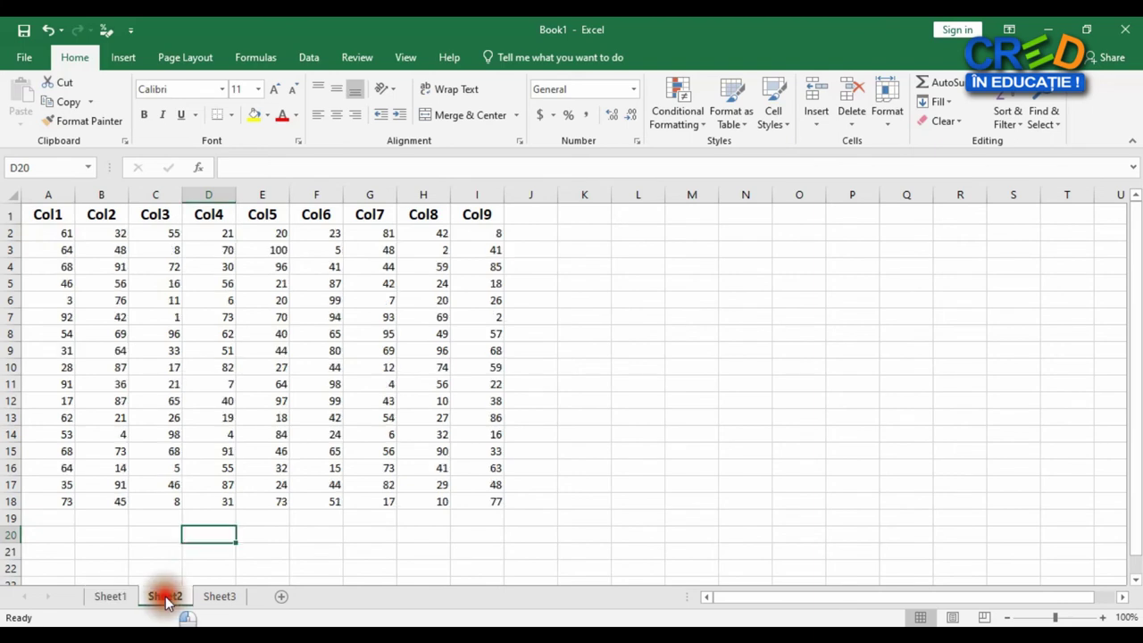
pyautogui.click(217, 598)
pyautogui.click(166, 595)
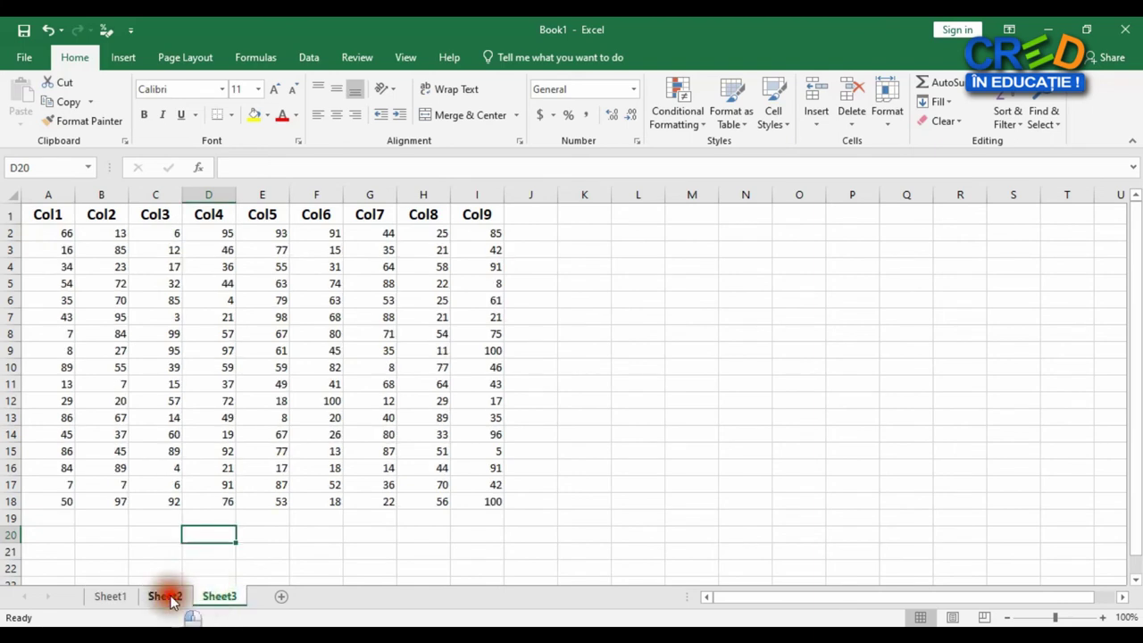
pyautogui.click(113, 598)
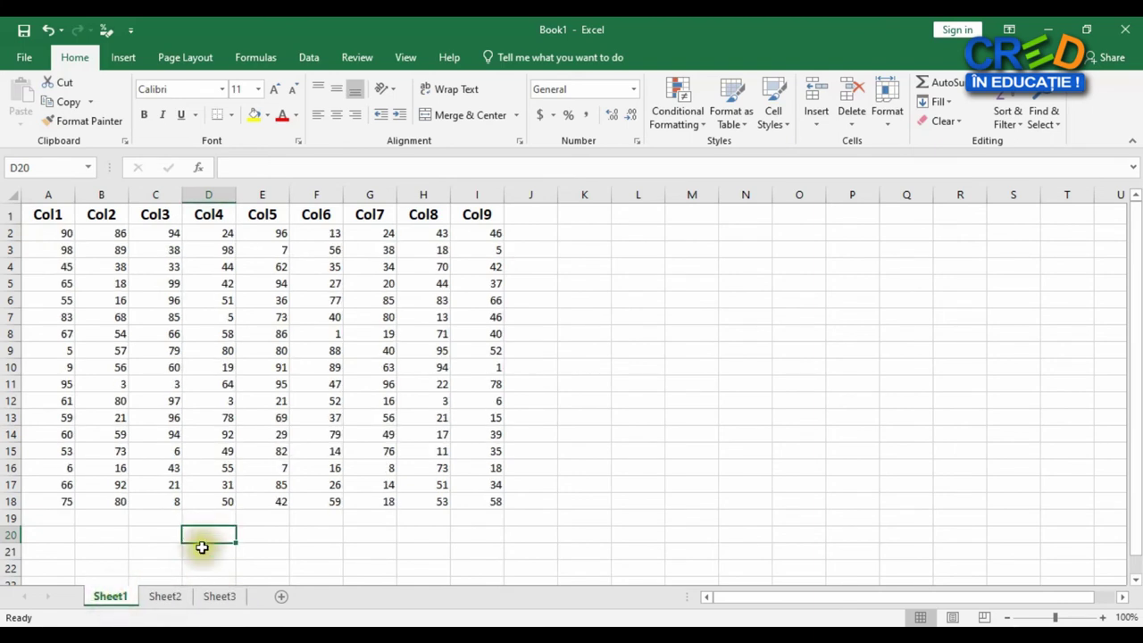
pyautogui.click(175, 598)
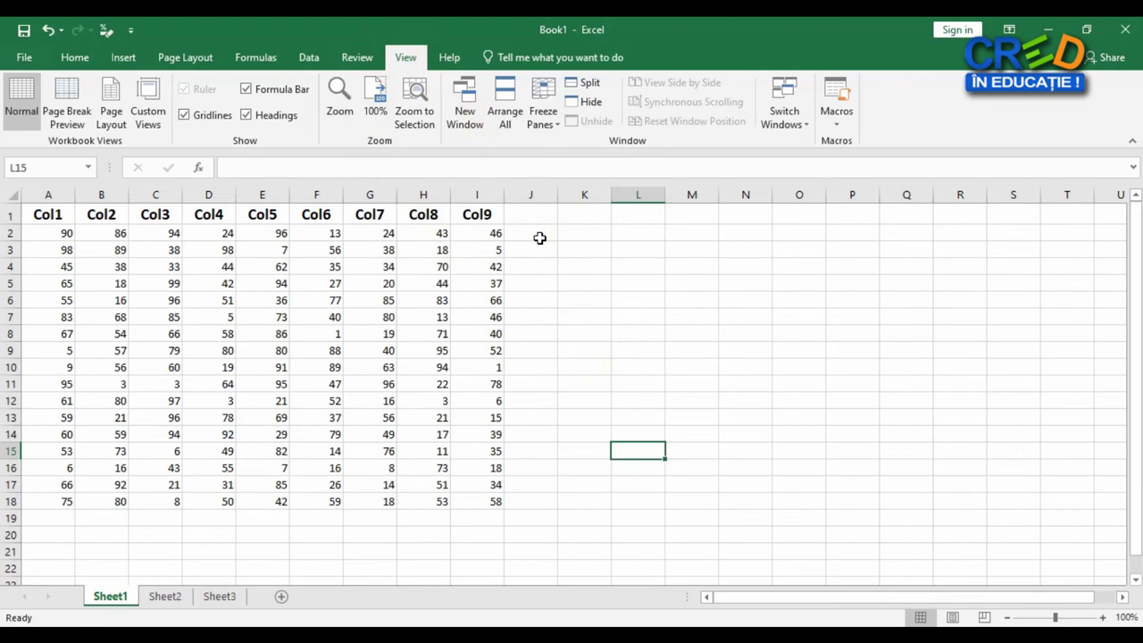
# - Create a New Window of Book1 and check Book1:1 and Book1:2 in the taskbar previews
pyautogui.click(472, 119)
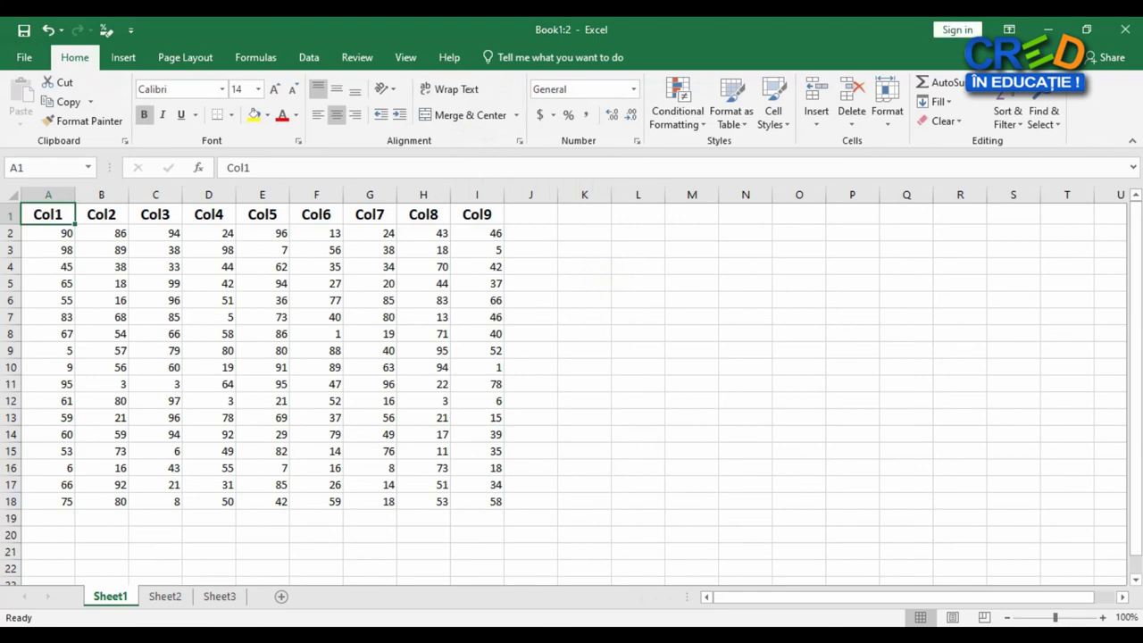
pyautogui.moveTo(636, 636)
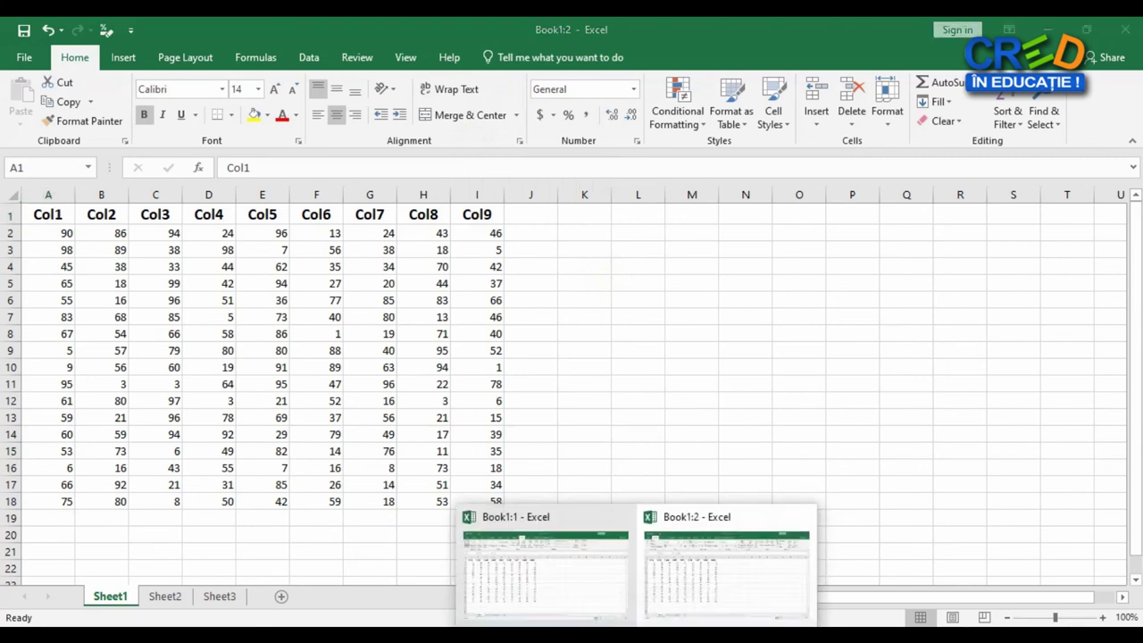
pyautogui.moveTo(620, 563)
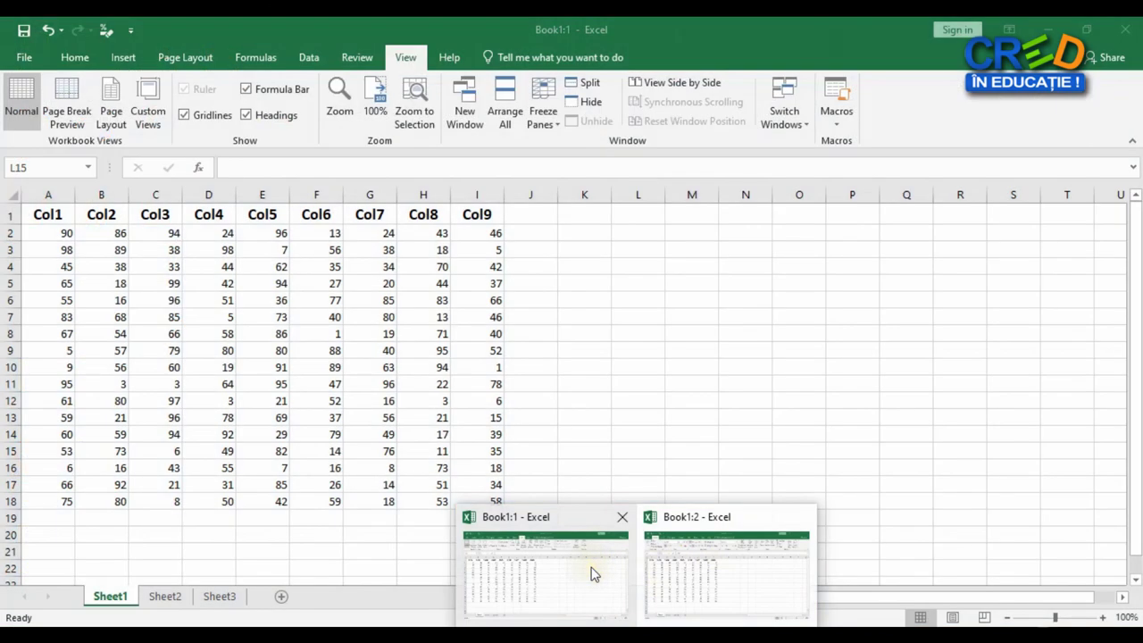
pyautogui.moveTo(671, 566)
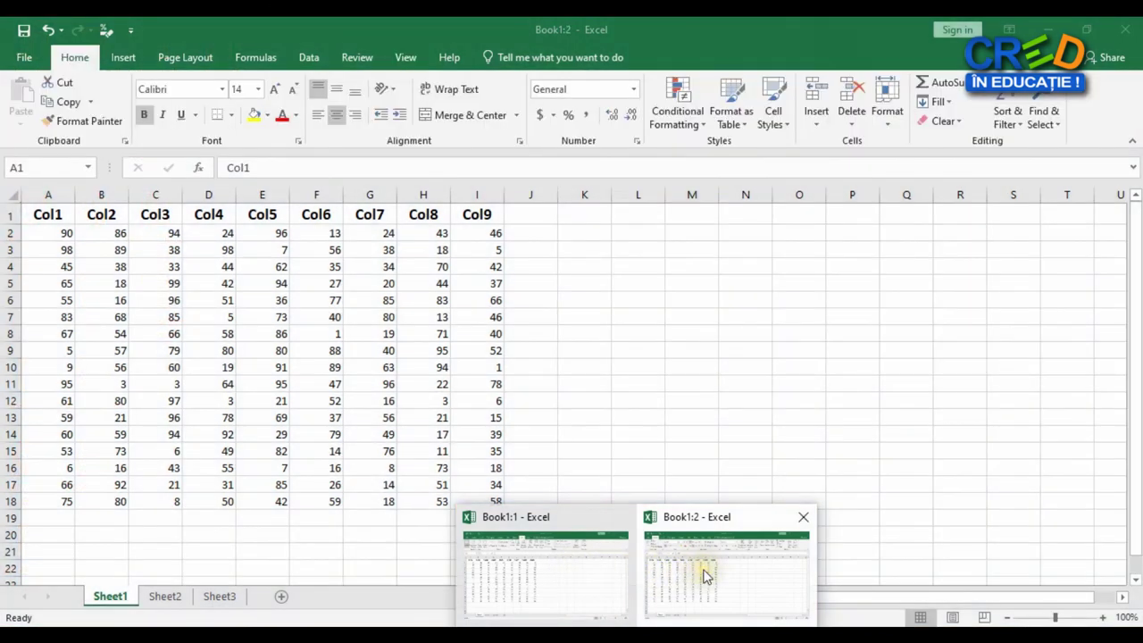
pyautogui.moveTo(536, 576)
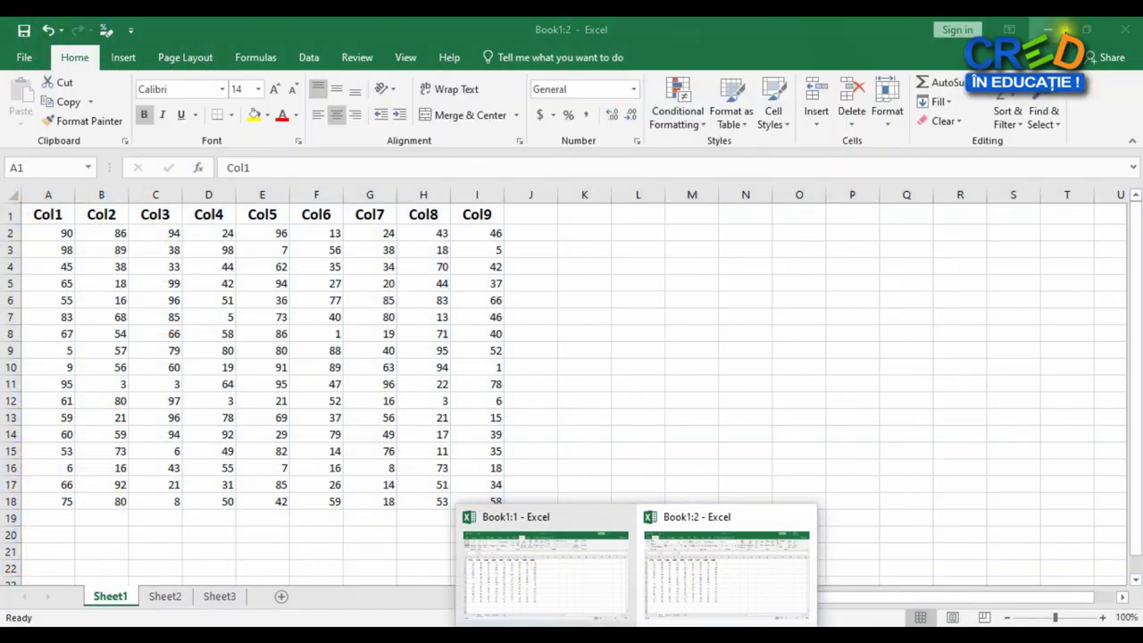
# - Restore down the Book1:2 window, reposition it over Book1:1, and show Sheet3 in it
pyautogui.click(1083, 31)
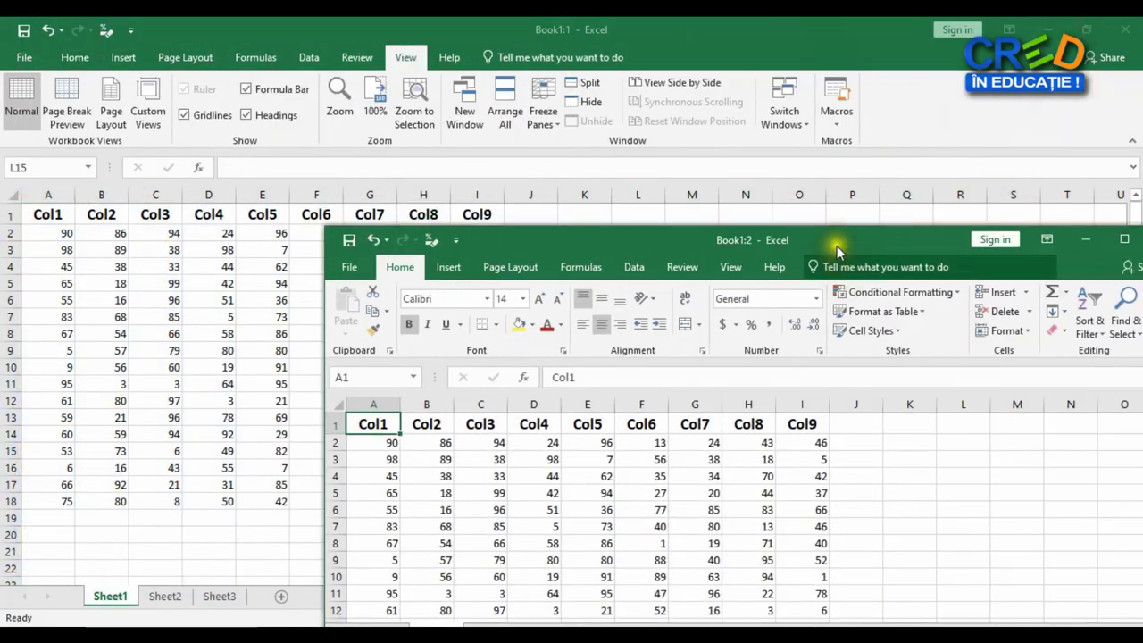
pyautogui.moveTo(837, 239); pyautogui.dragTo(839, 70)
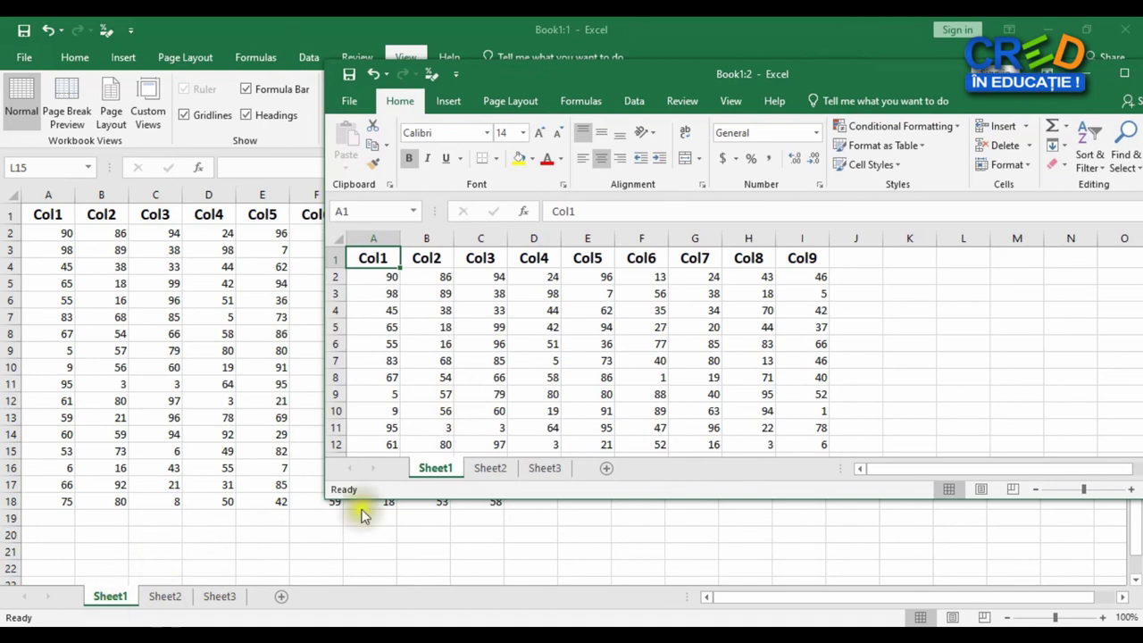
pyautogui.click(538, 470)
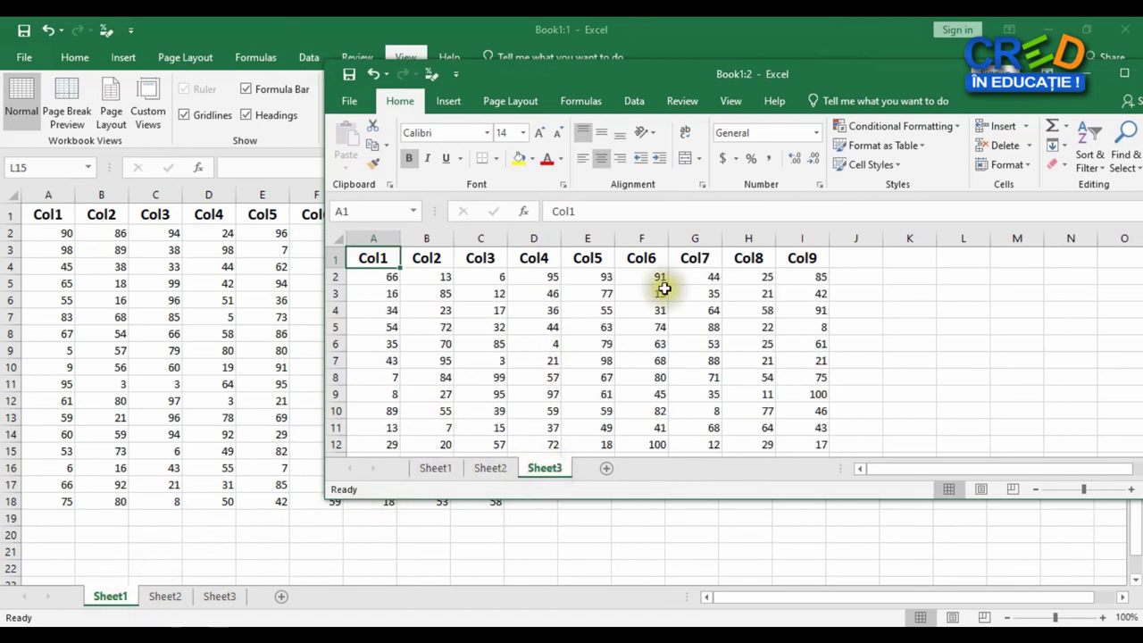
pyautogui.moveTo(859, 74)
pyautogui.mouseDown()
pyautogui.moveTo(758, 64)
pyautogui.moveTo(557, 140)
pyautogui.mouseUp()
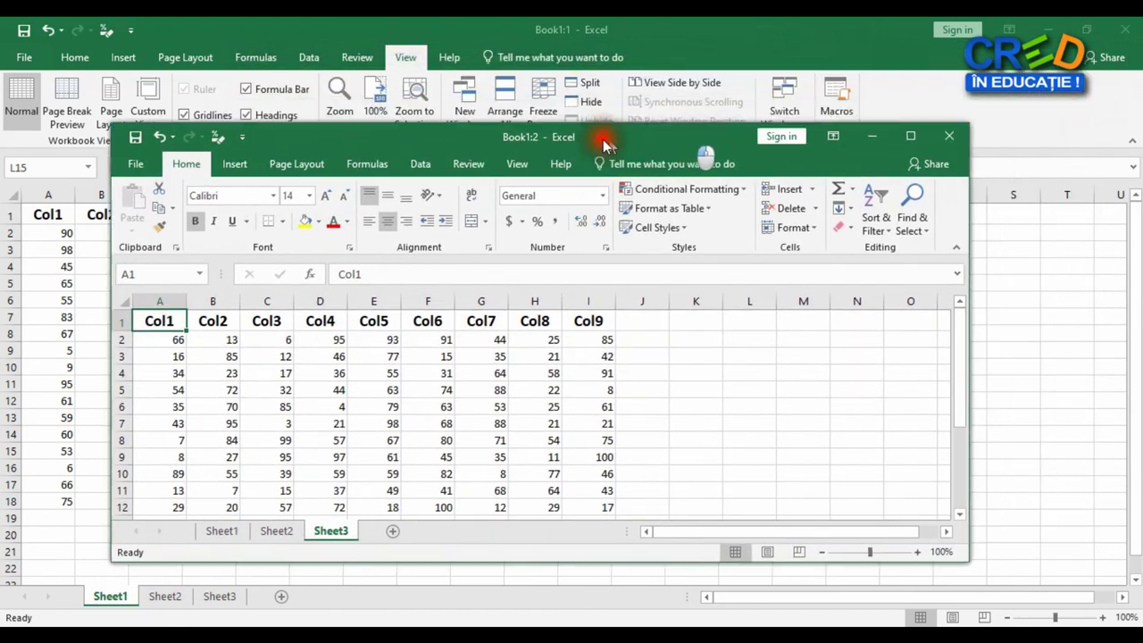